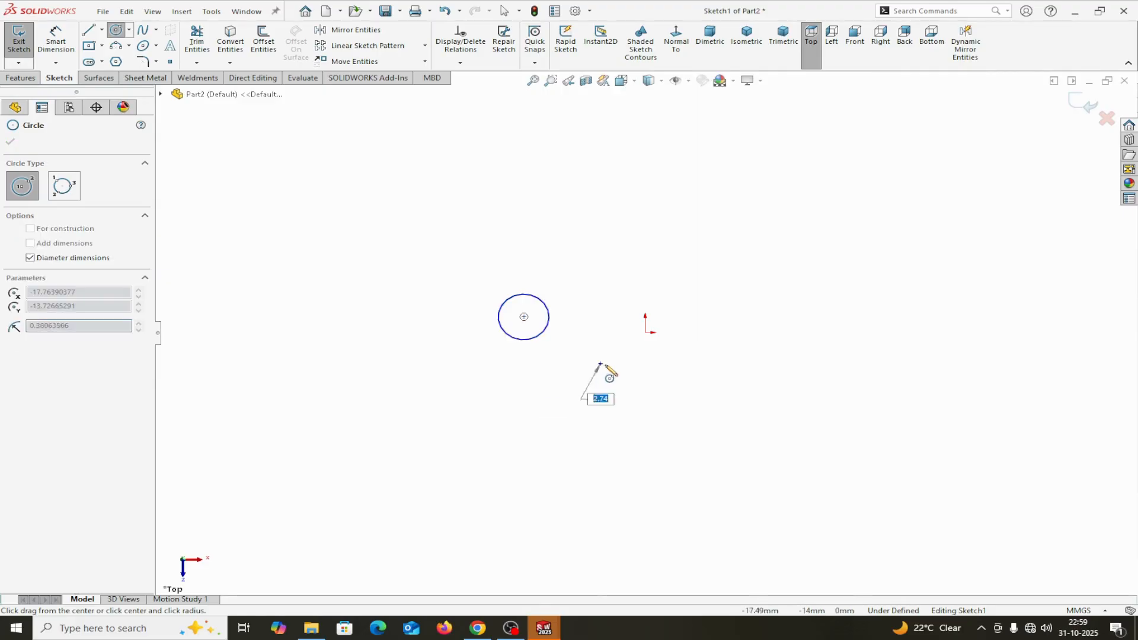
- Complete the second circle at about 10.6 mm radius and sketch three more with radii of about 14.4, 13.8 and 16.5 mm
left_click(623, 382)
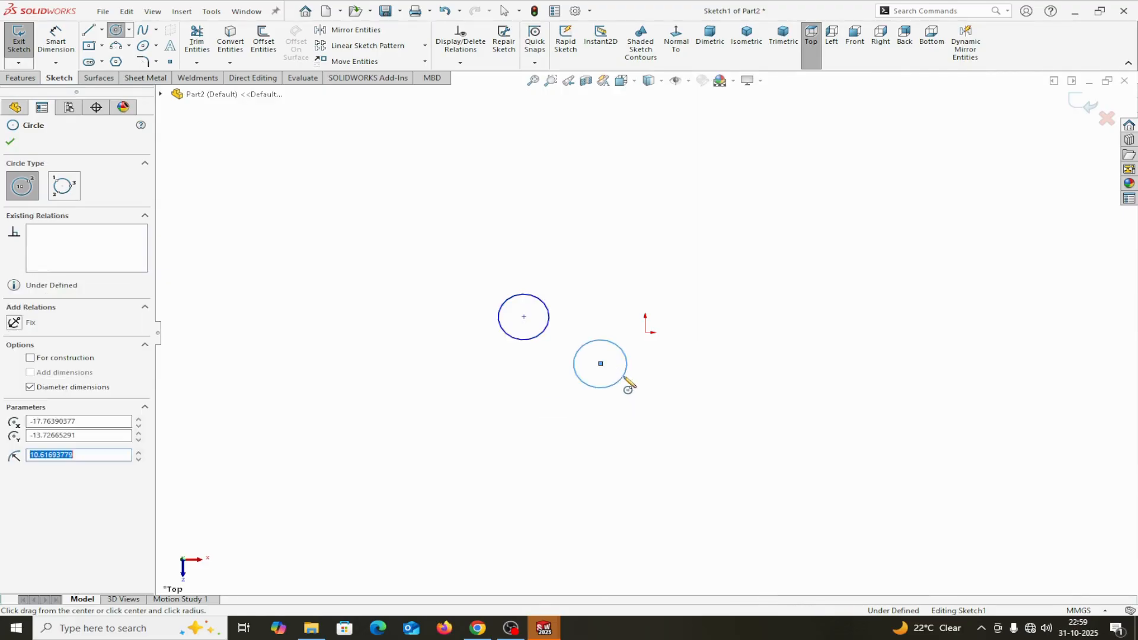
left_click(724, 363)
left_click(702, 390)
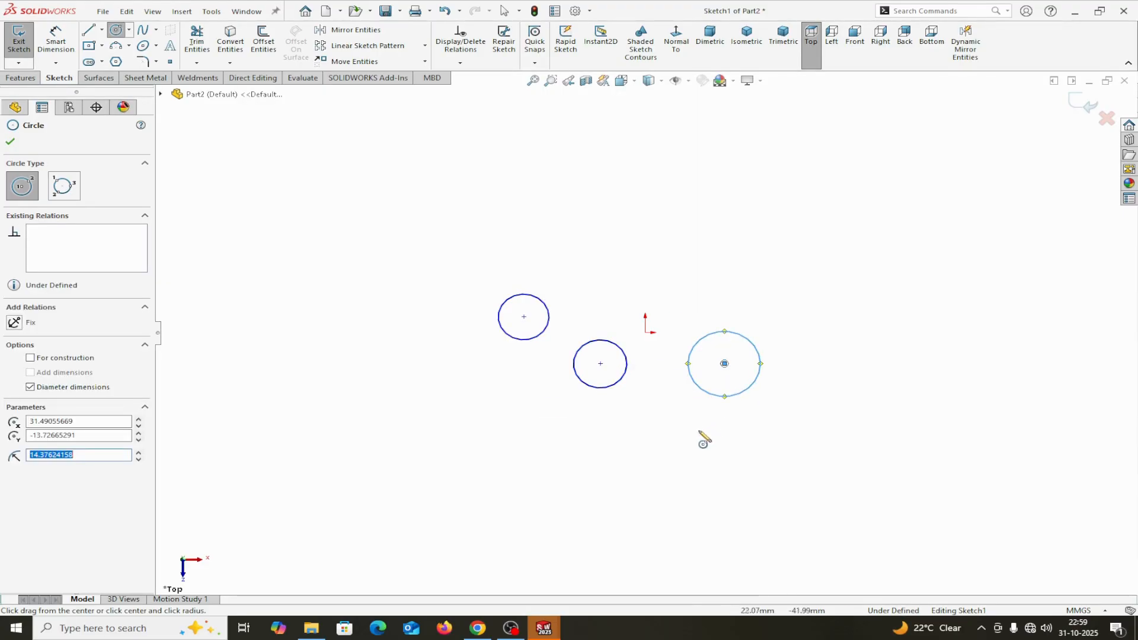
left_click(664, 418)
left_click(688, 443)
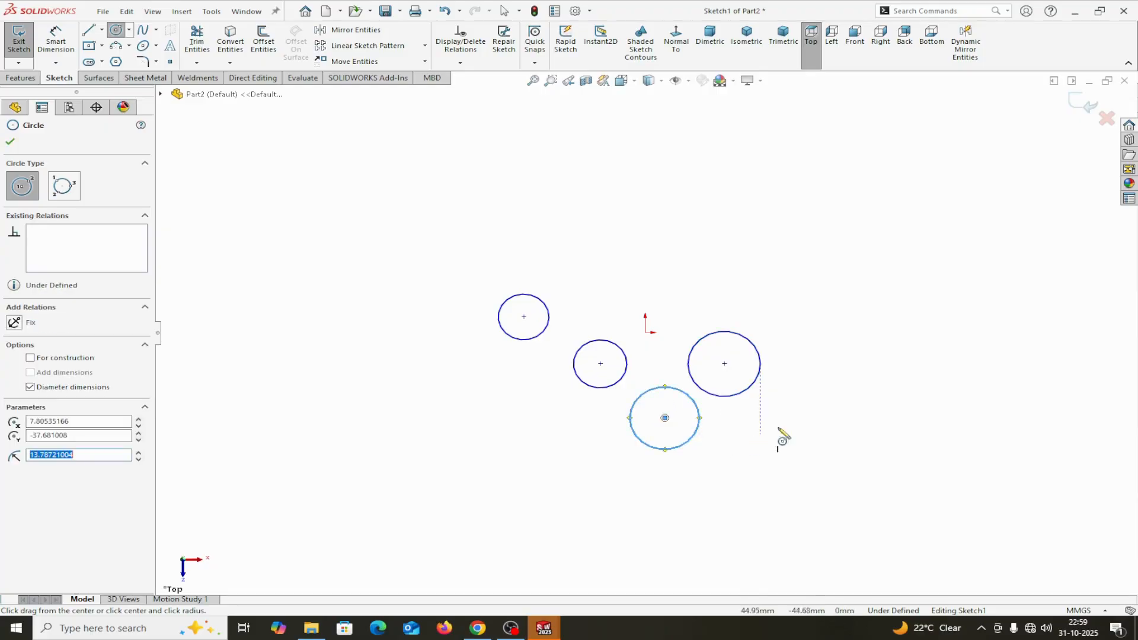
left_click(776, 276)
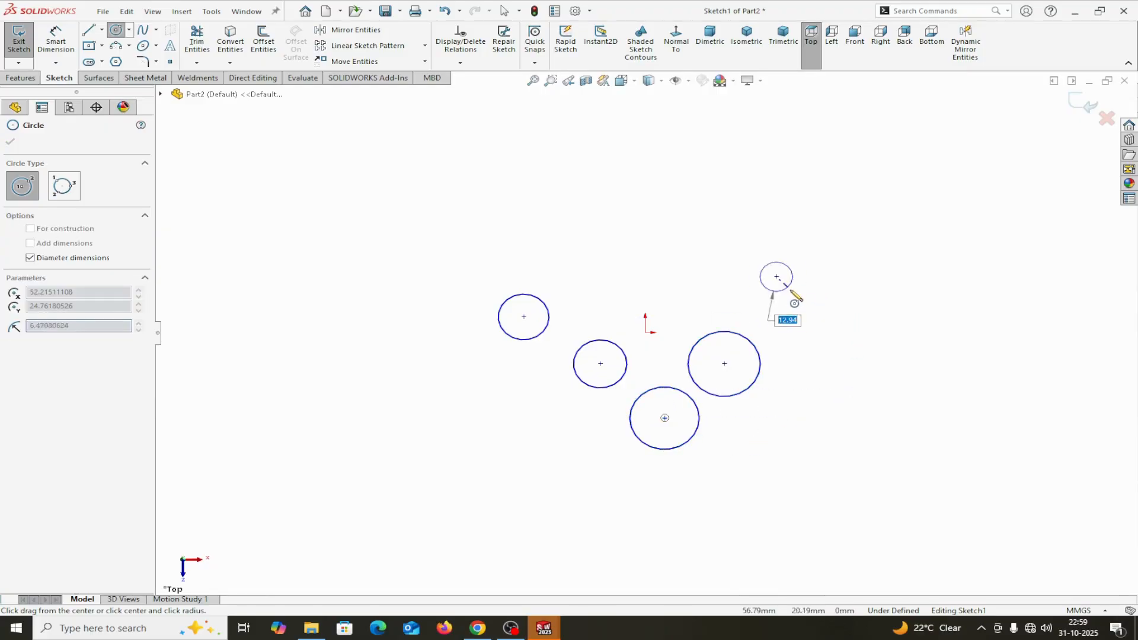
left_click(810, 301)
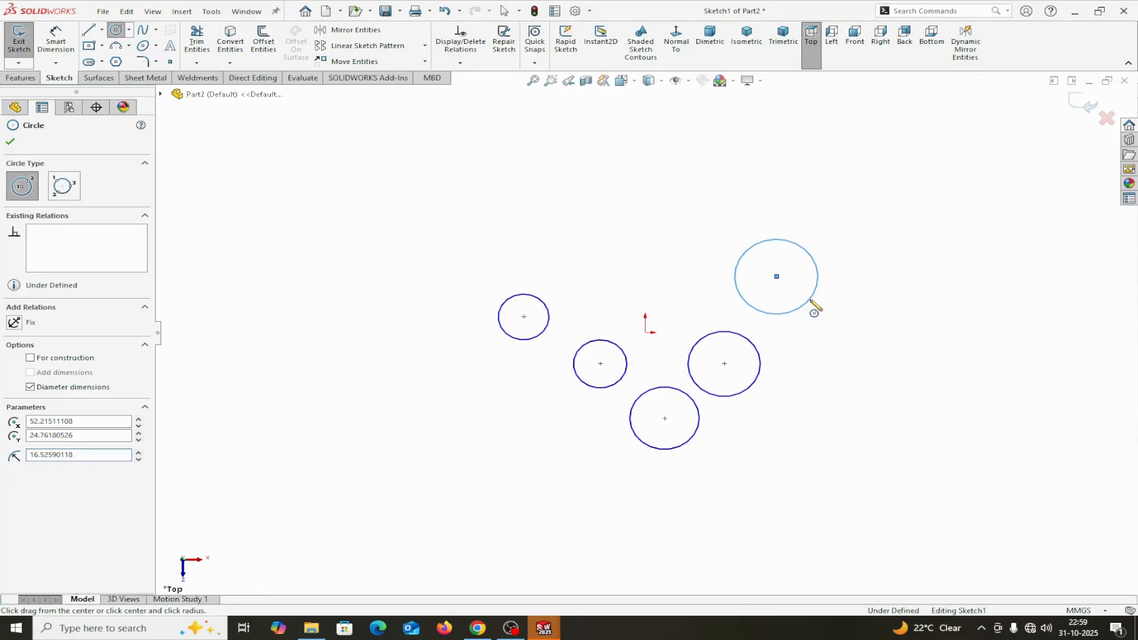
right_click(813, 306)
left_click(831, 309)
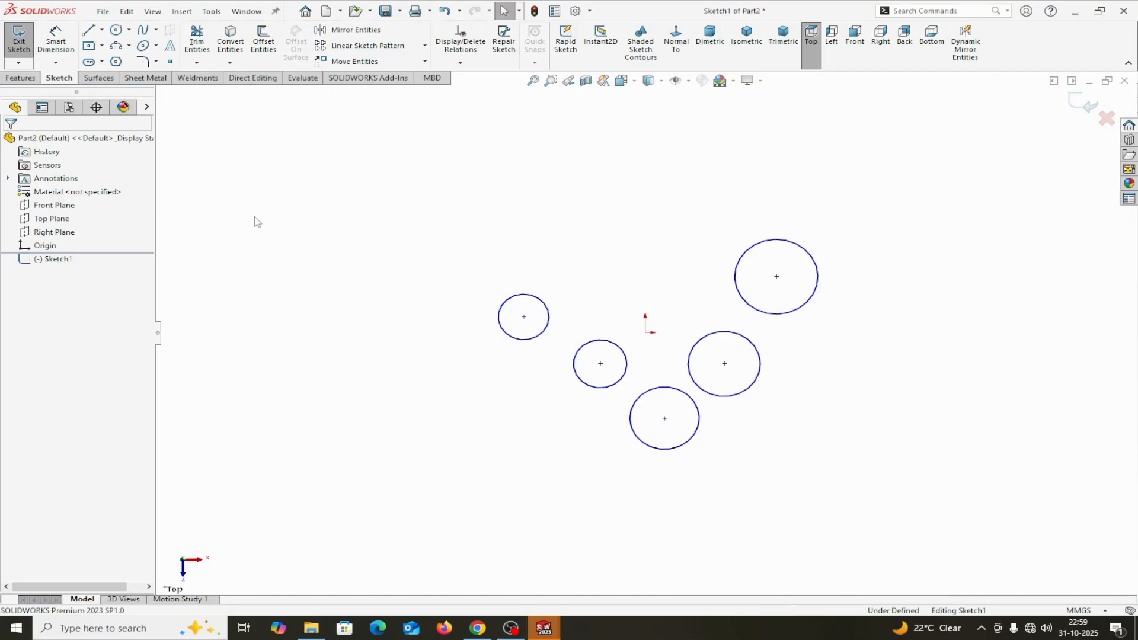
- Switch the sketch selection method from Lasso Selection to Box Selection
right_click(294, 255)
mouse_move(328, 261)
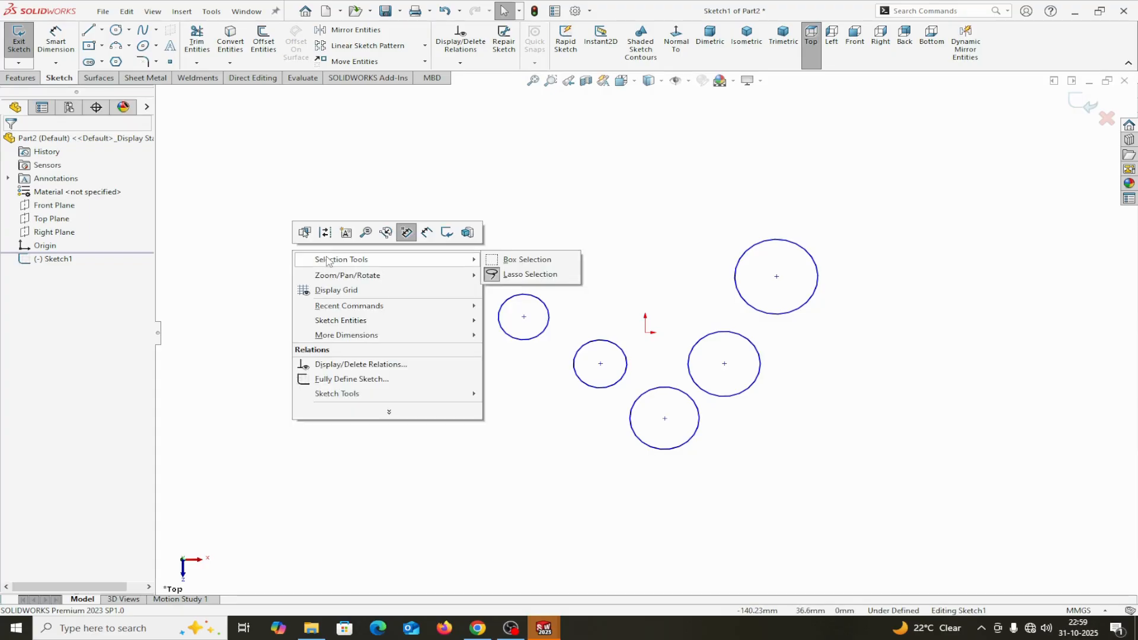
left_click(255, 192)
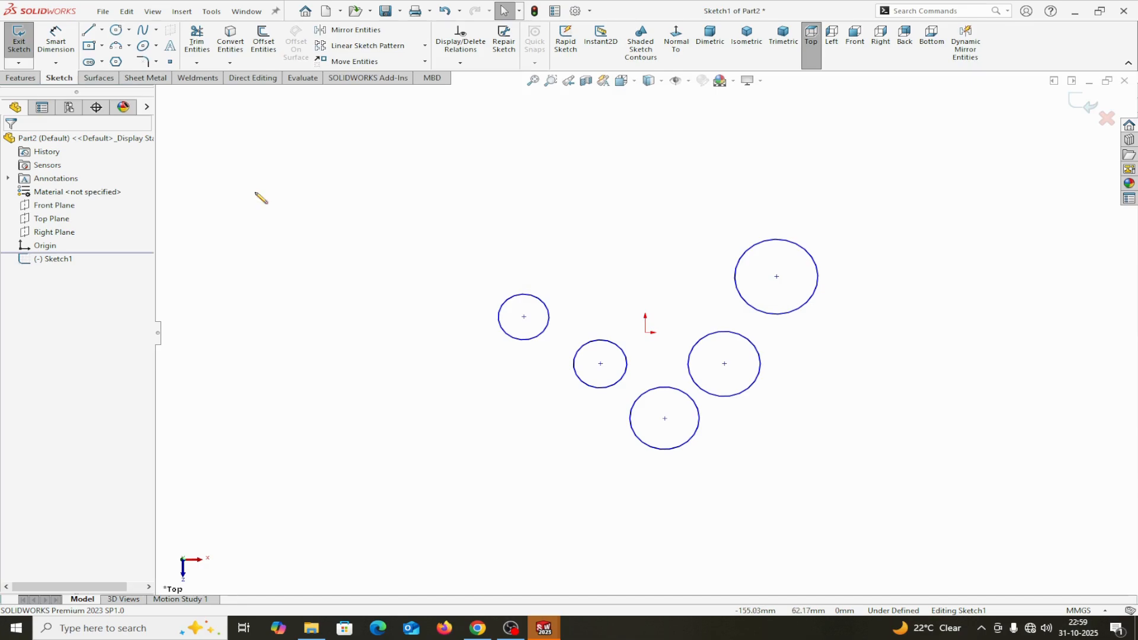
right_click(256, 193)
mouse_move(442, 207)
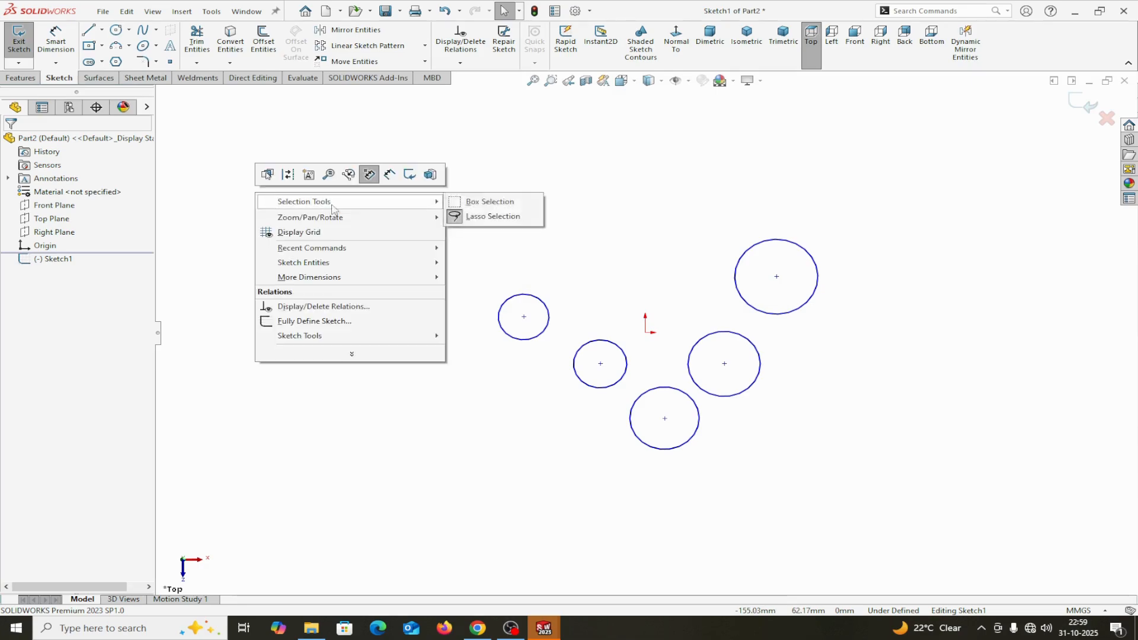
left_click(477, 202)
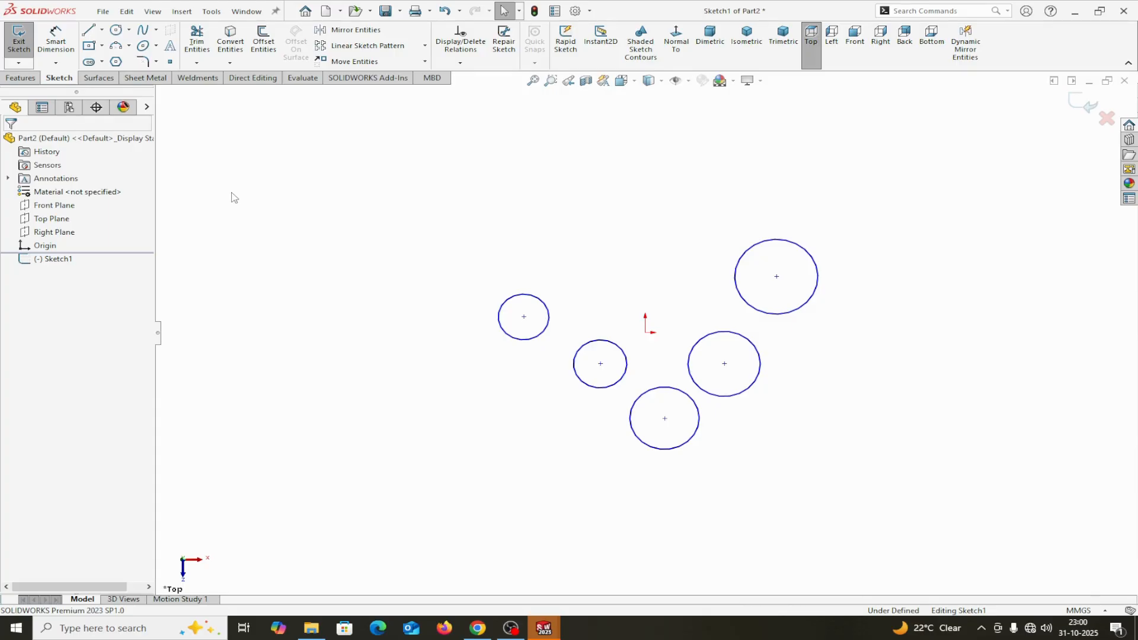
- Sweep a left-to-right selection box and a right-to-left selection box over the empty area beside the circles
left_click_drag(231, 193, 426, 307)
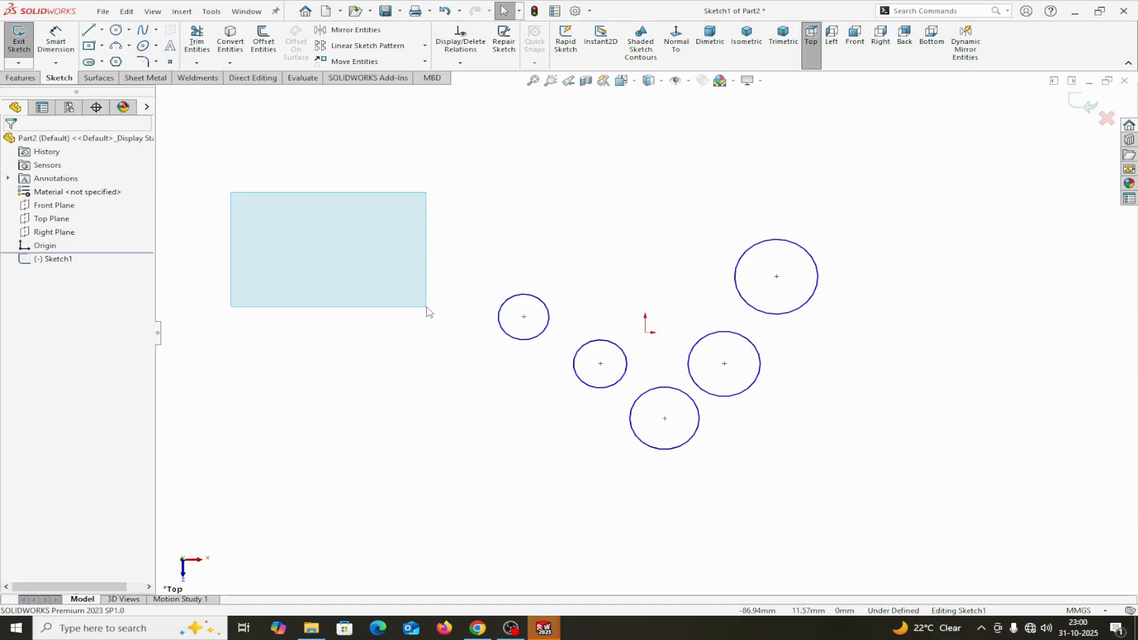
left_click_drag(427, 308, 425, 305)
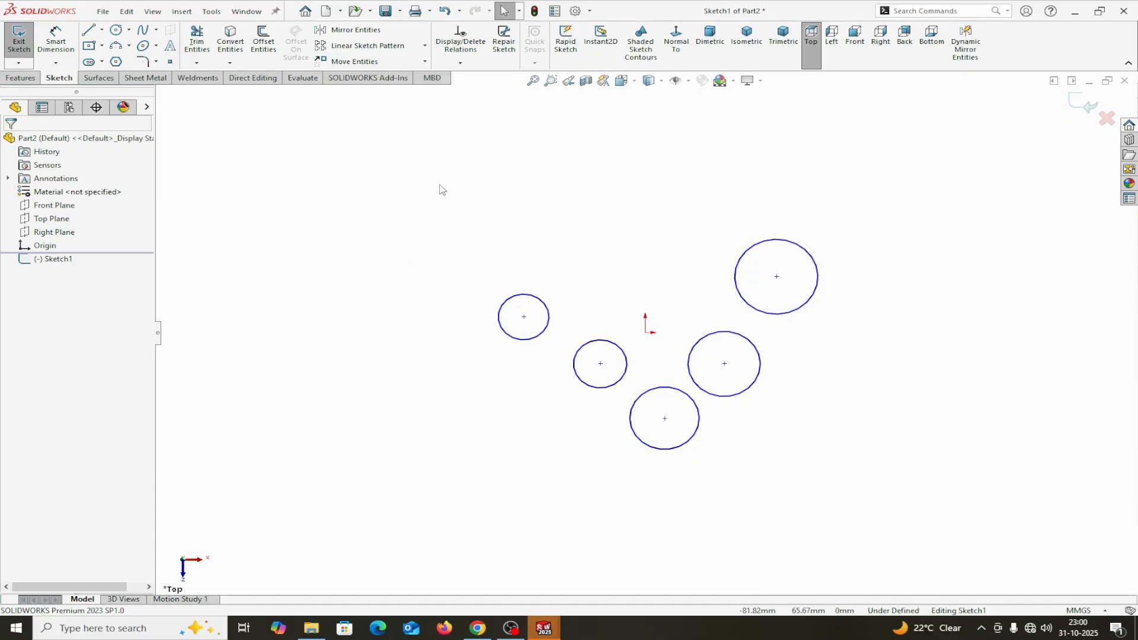
left_click_drag(439, 183, 225, 327)
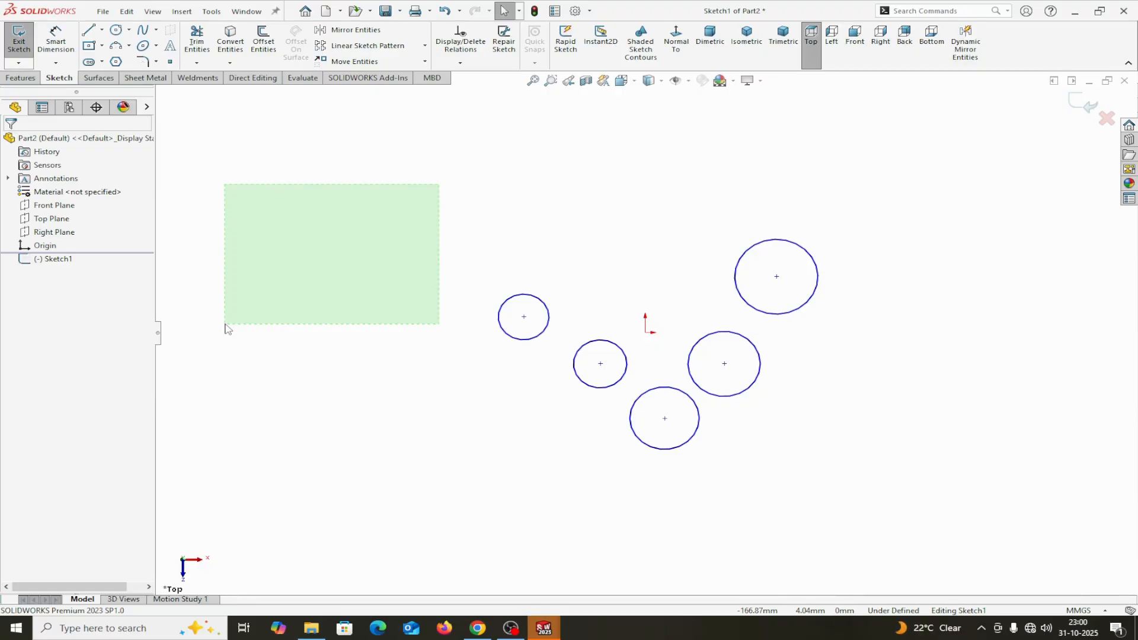
left_click_drag(226, 325, 224, 326)
left_click_drag(225, 325, 225, 325)
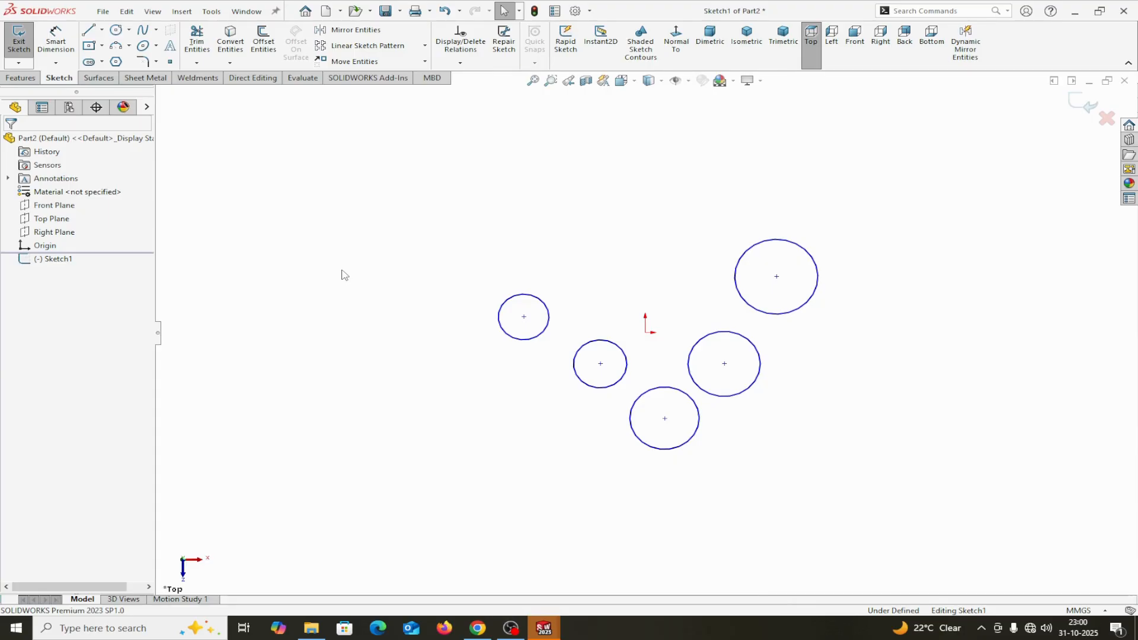
- Select the two smallest circles with a left-to-right box that only partly covers the lowest circle, and clear the selection
left_click_drag(340, 270, 643, 510)
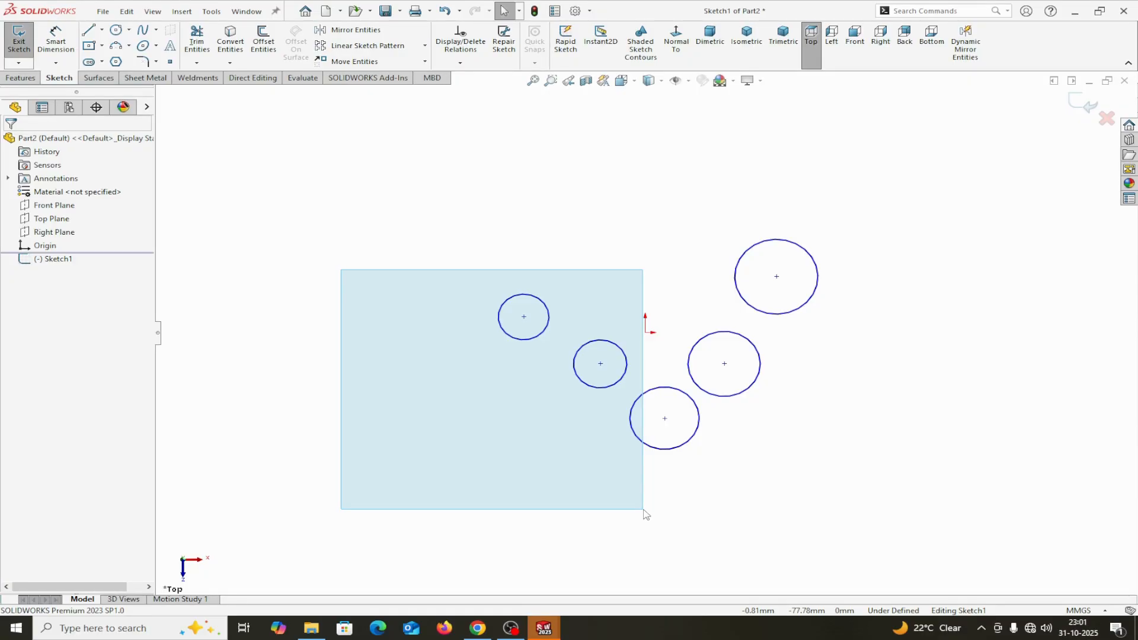
left_click_drag(644, 515, 637, 503)
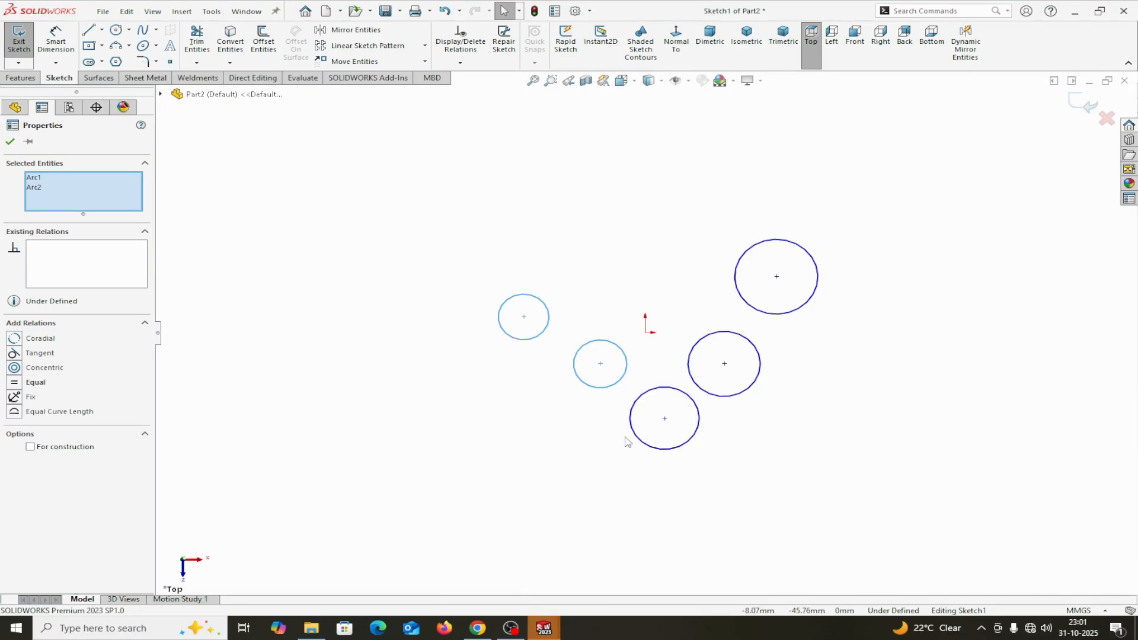
left_click(10, 141)
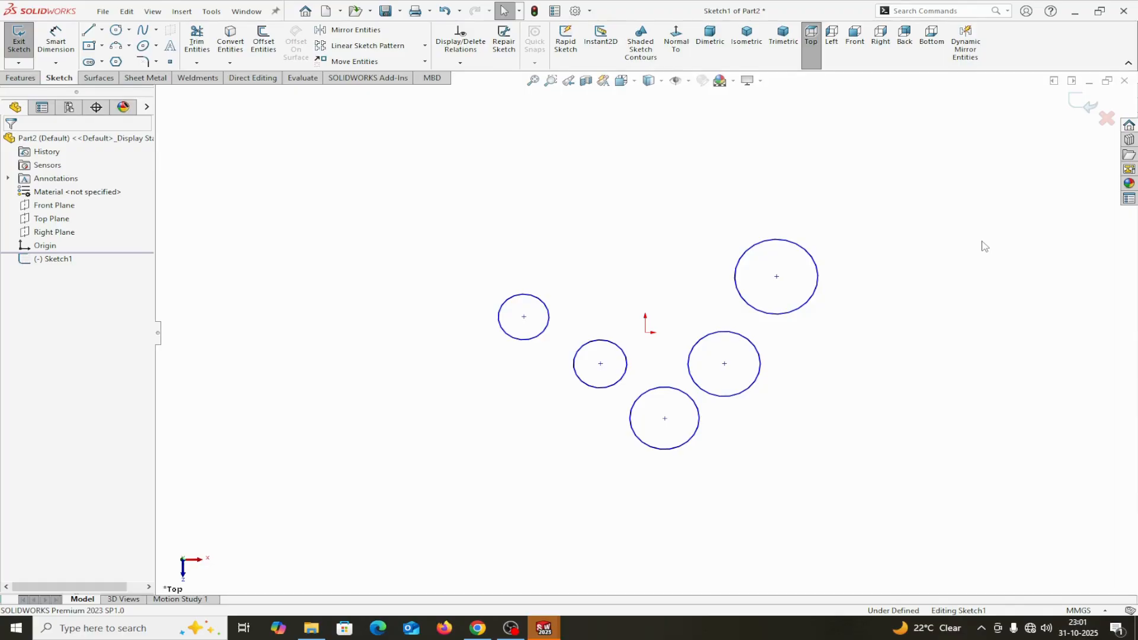
- Select the three larger circles with a right-to-left crossing box that cuts through the lowest circle, and clear the selection
left_click_drag(981, 241, 780, 369)
left_click_drag(1000, 229, 653, 474)
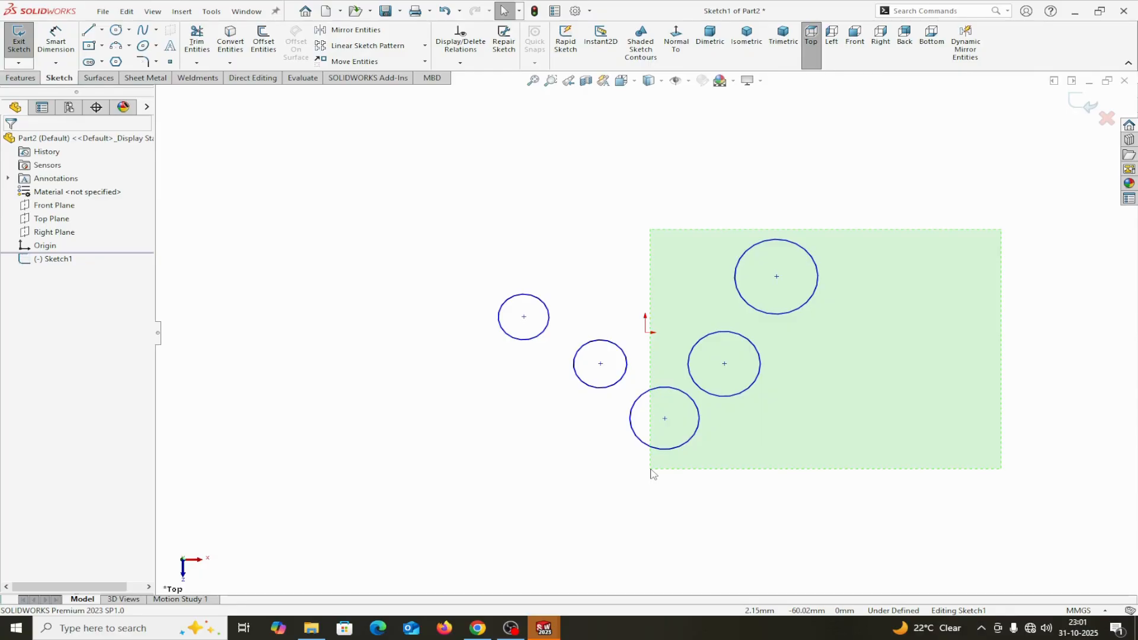
left_click_drag(651, 472, 652, 472)
left_click_drag(944, 195, 652, 484)
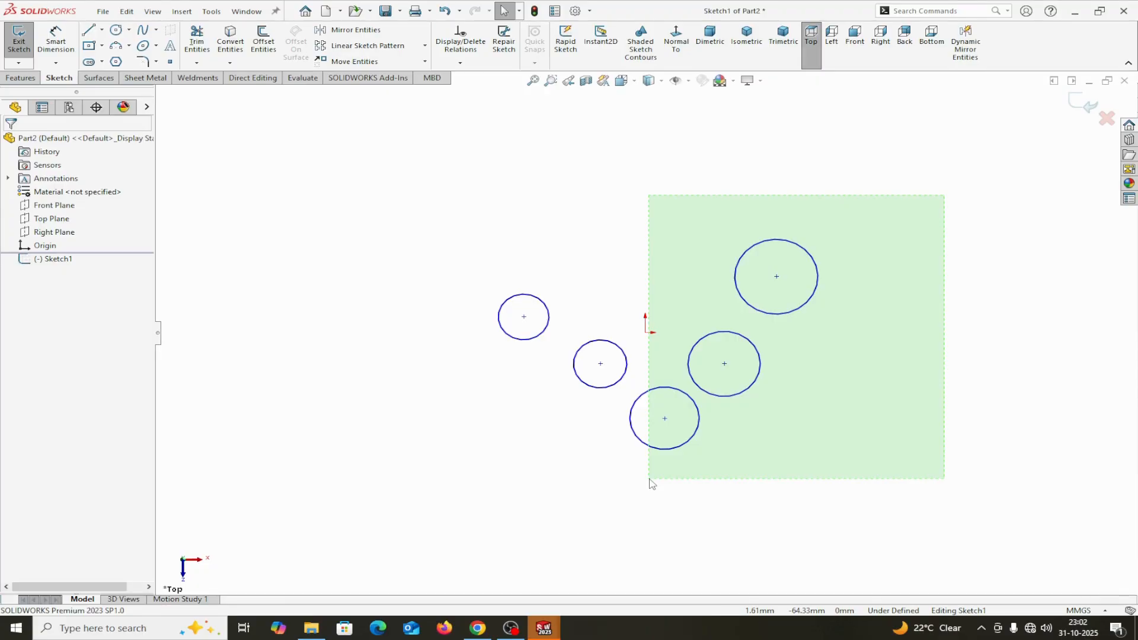
left_click_drag(651, 484, 652, 484)
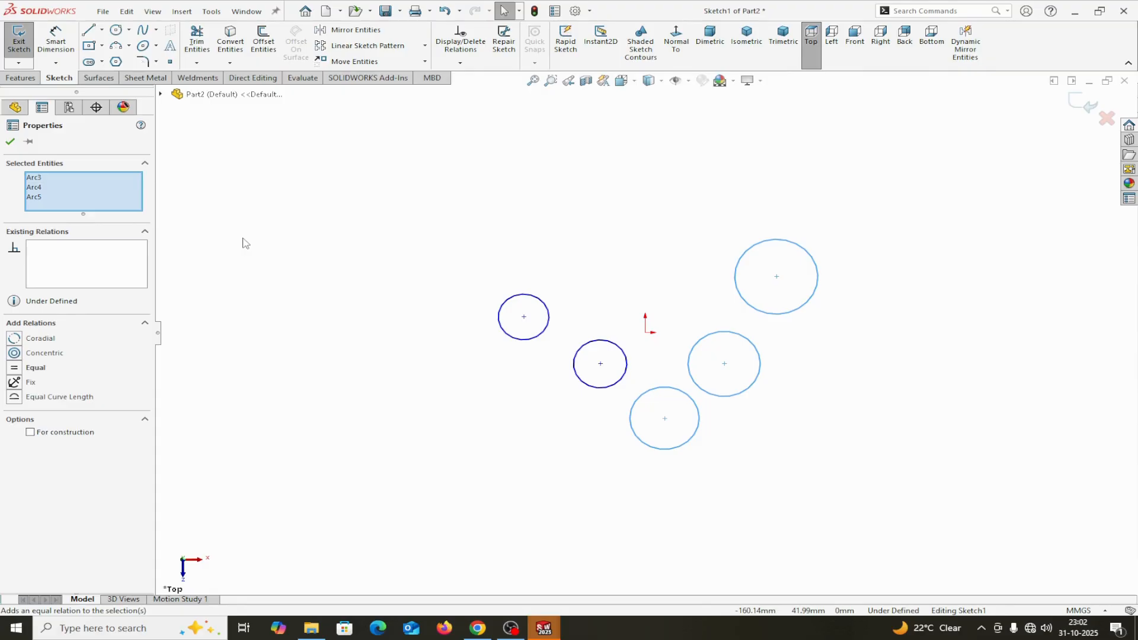
left_click(280, 245)
- Repeat the left-to-right box selection on the two smallest circles and the right-to-left crossing selection on the three larger ones
left_click_drag(279, 240, 647, 516)
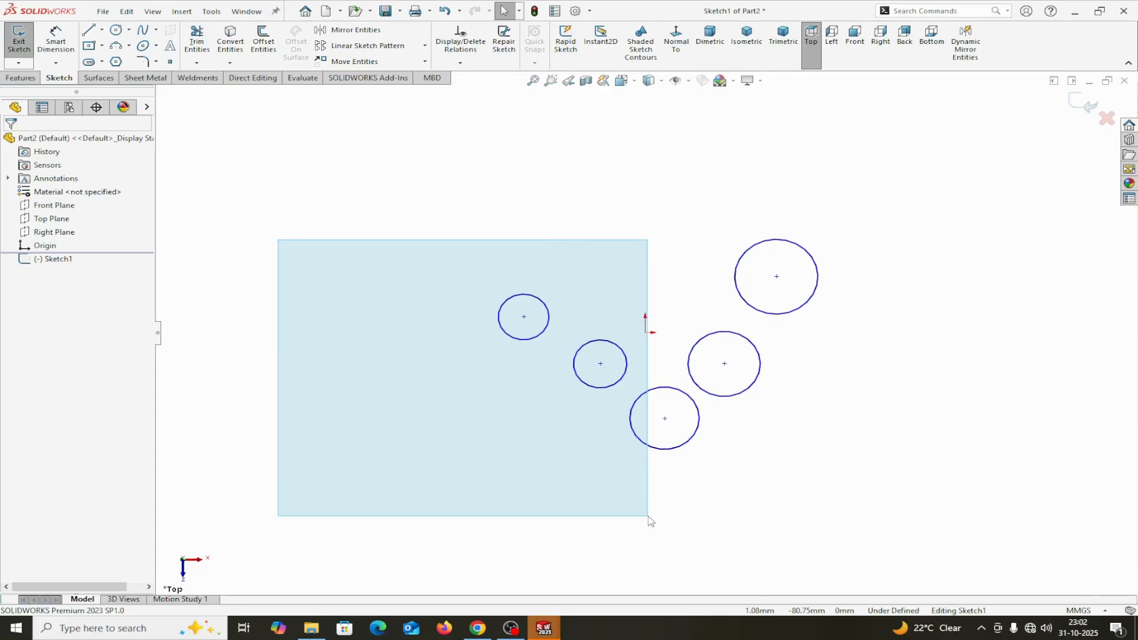
left_click_drag(648, 517, 645, 519)
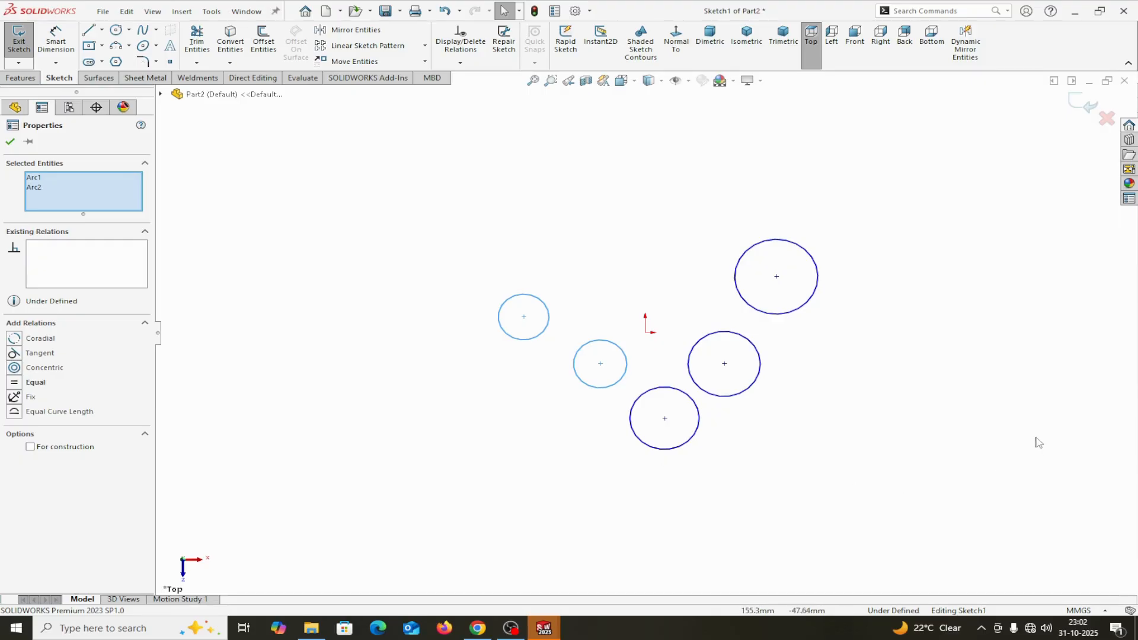
left_click(931, 384)
left_click_drag(990, 234, 679, 471)
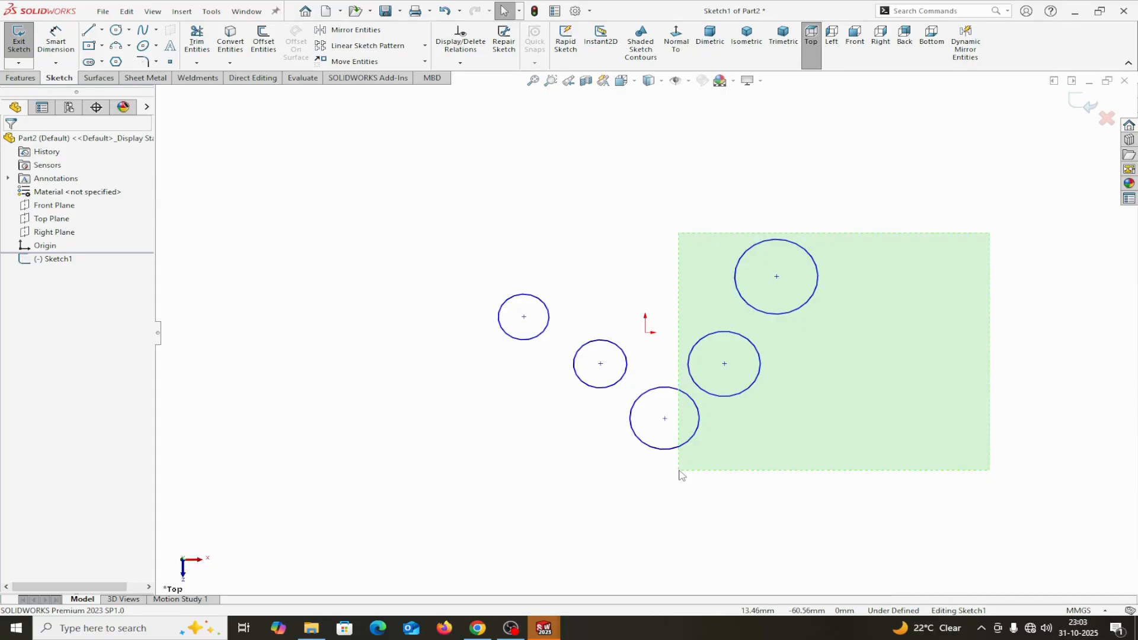
left_click_drag(680, 472, 680, 473)
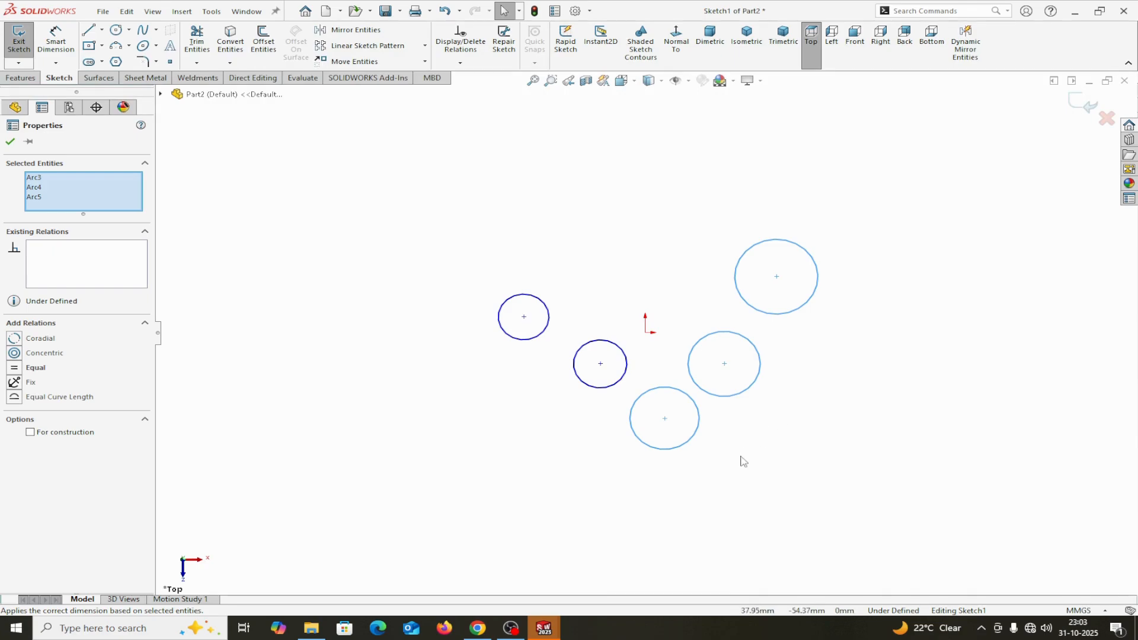
- Sketch an open zigzag chain of five connected lines below the circles, ending with a segment about 34 mm long
scroll(743, 461, "down", 3)
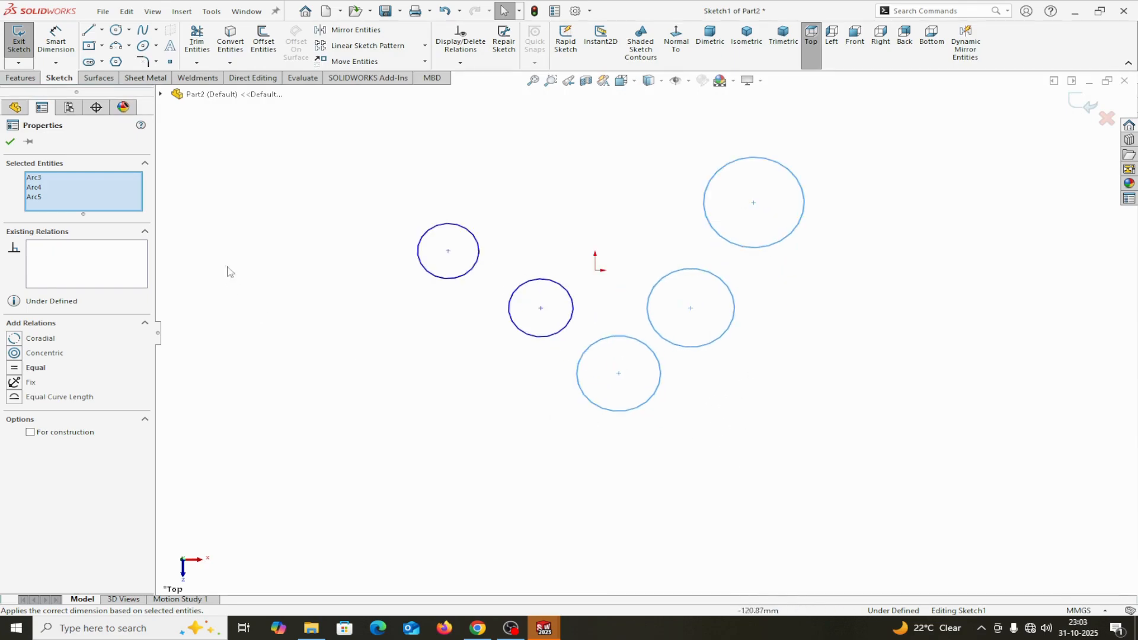
left_click(88, 30)
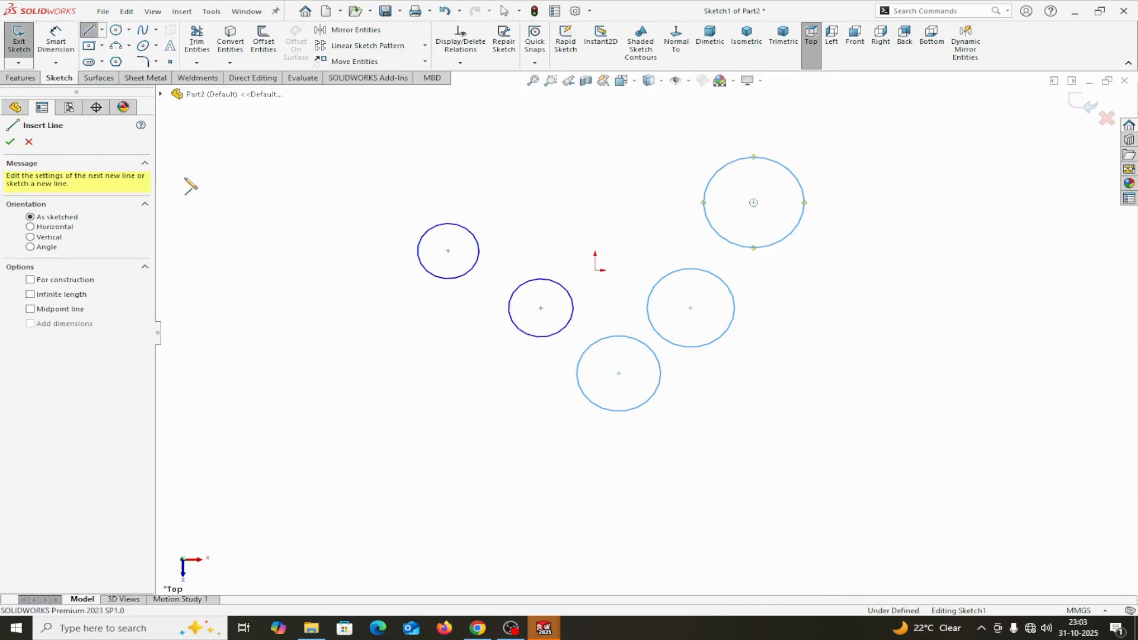
left_click(297, 466)
left_click(426, 461)
left_click(553, 517)
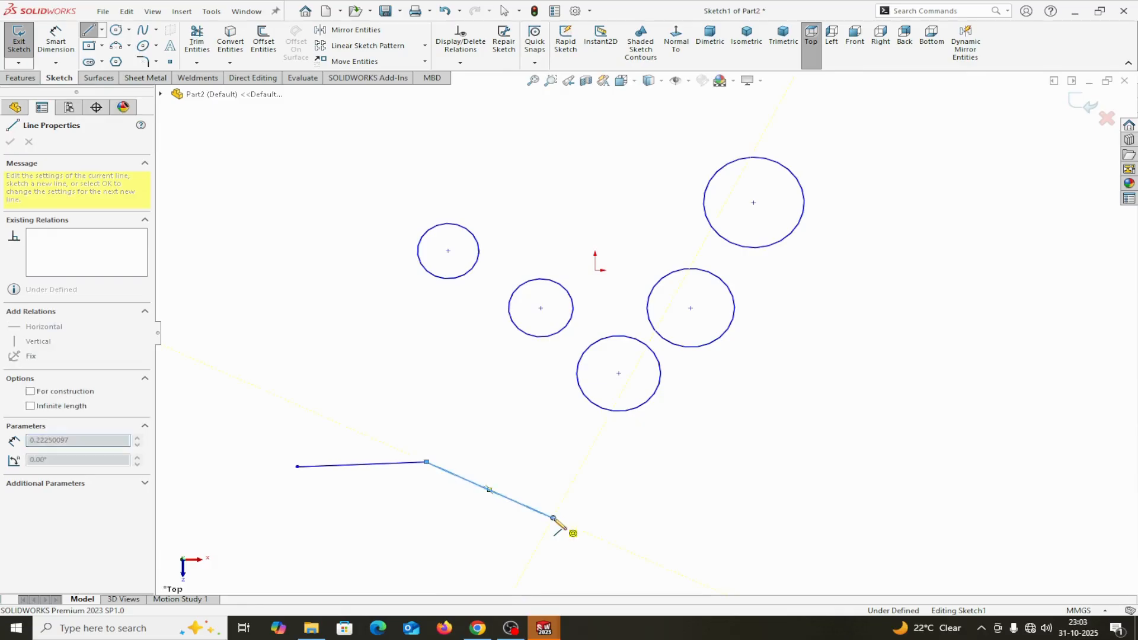
left_click(704, 454)
left_click(892, 551)
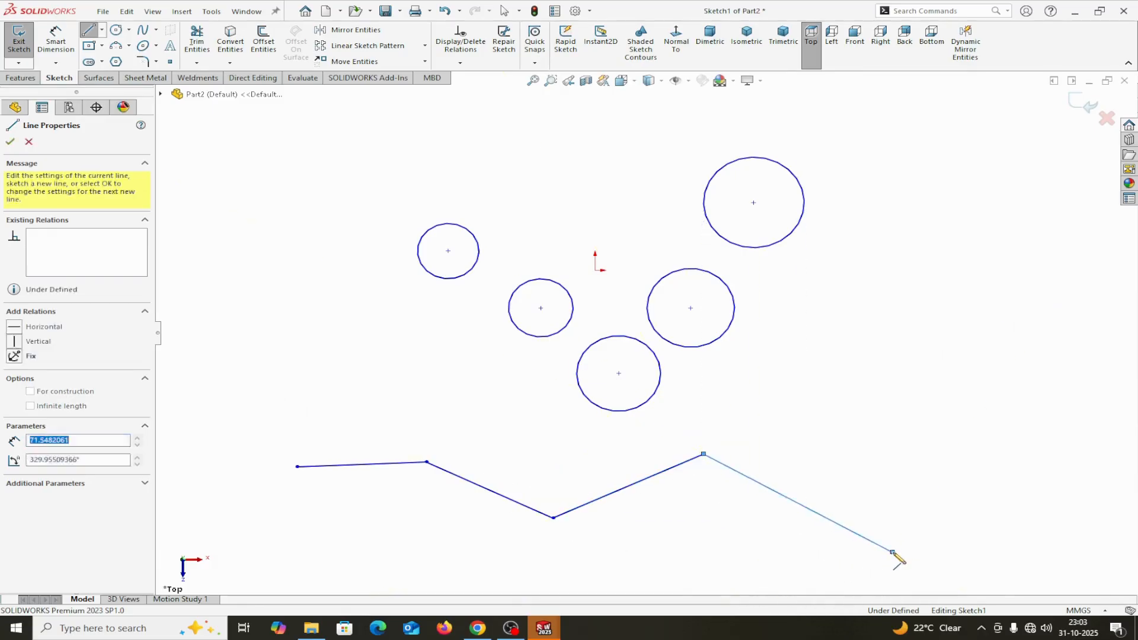
right_click(995, 532)
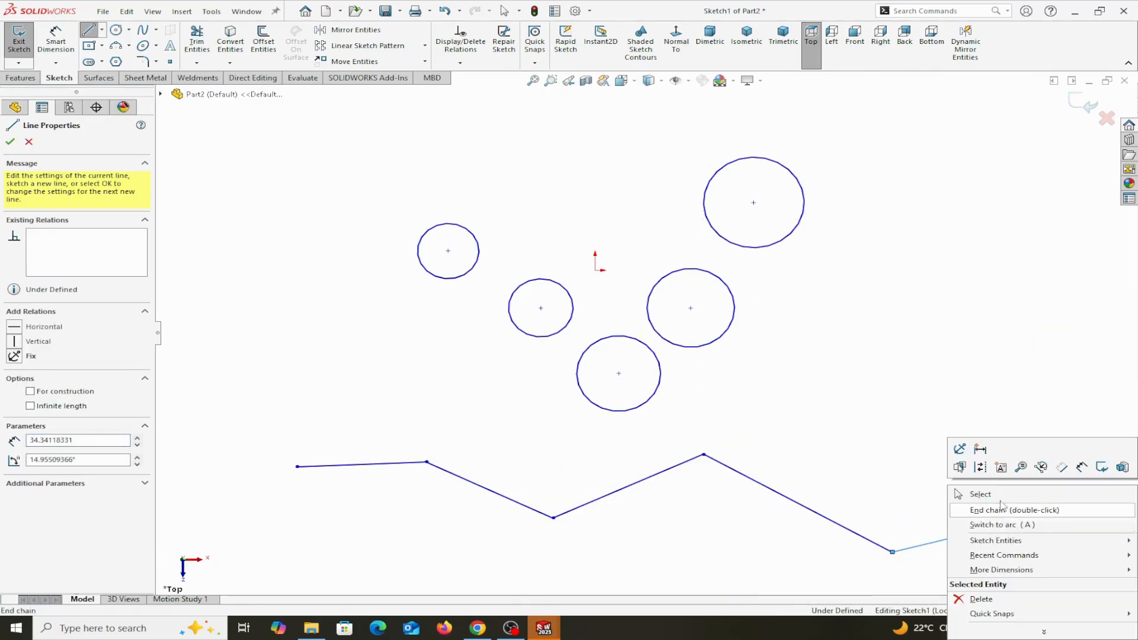
left_click(999, 495)
- Select the first two lines of the zigzag with a left-to-right box that crosses the third line, and clear the selection
scroll(711, 523, "up", 3)
scroll(711, 524, "down", 2)
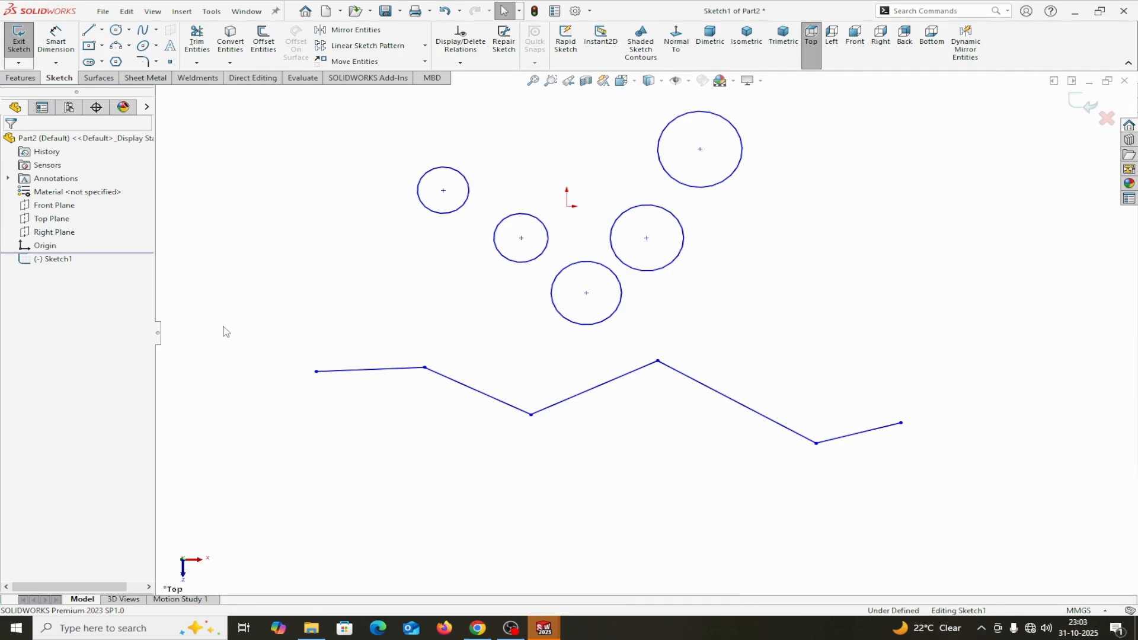
left_click_drag(223, 326, 560, 523)
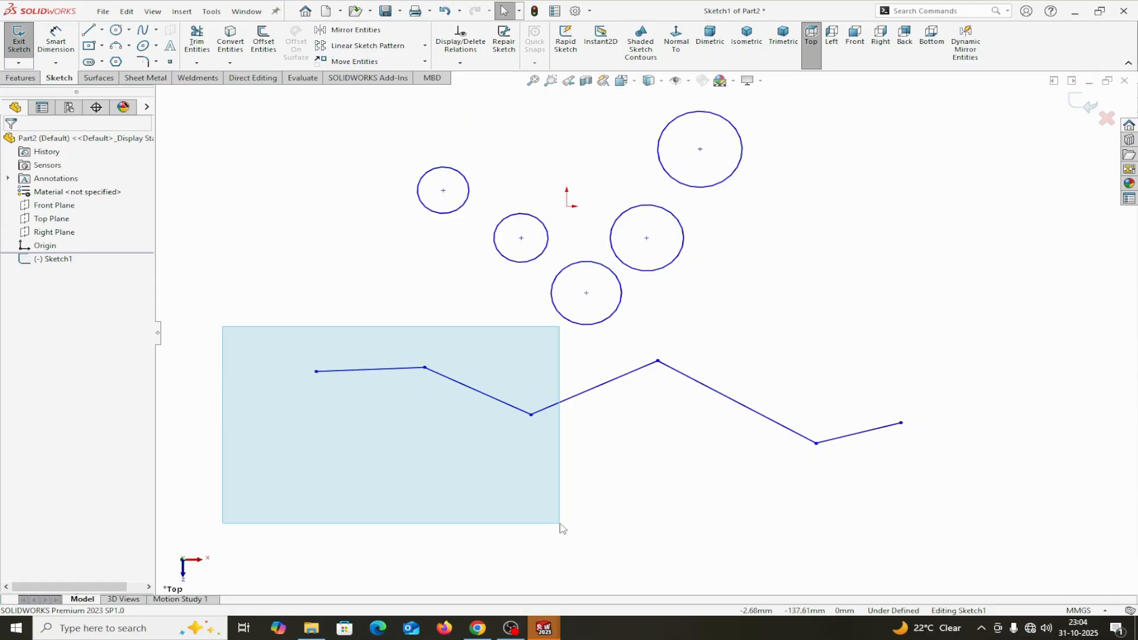
left_click_drag(560, 524, 559, 524)
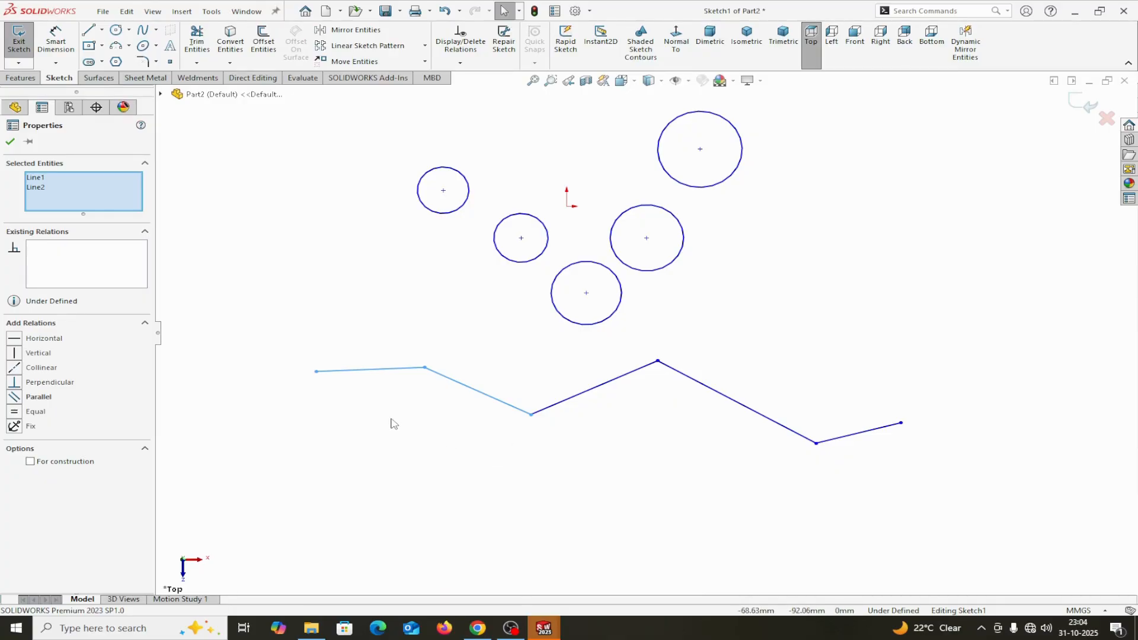
left_click(229, 206)
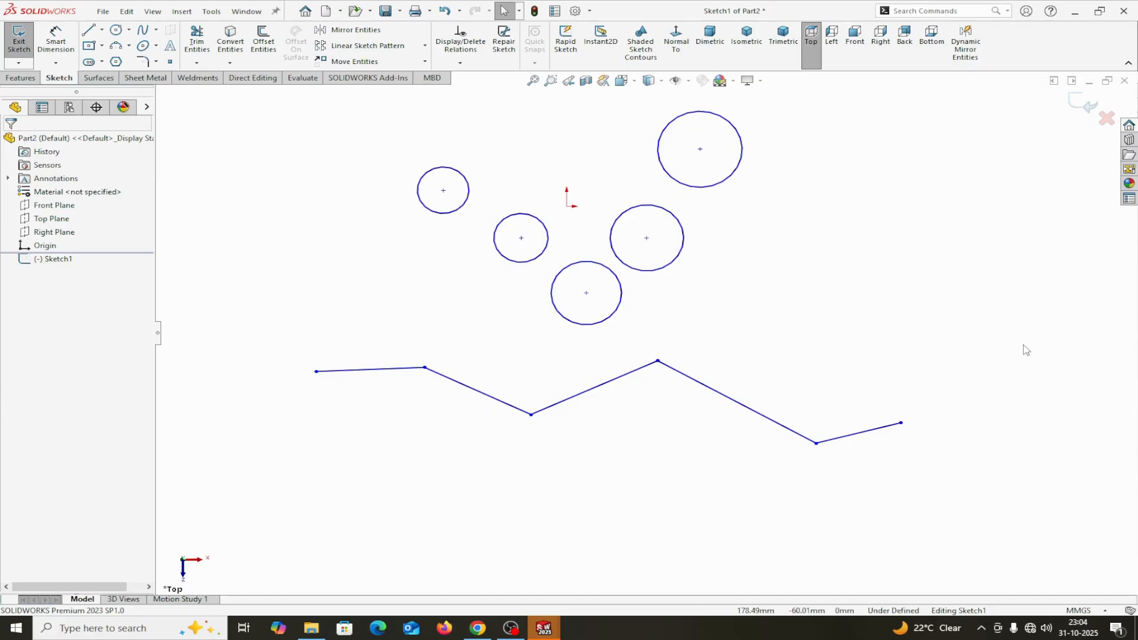
- Select the last three zigzag lines with a right-to-left crossing box that cuts through the third line
left_click_drag(1023, 344, 614, 539)
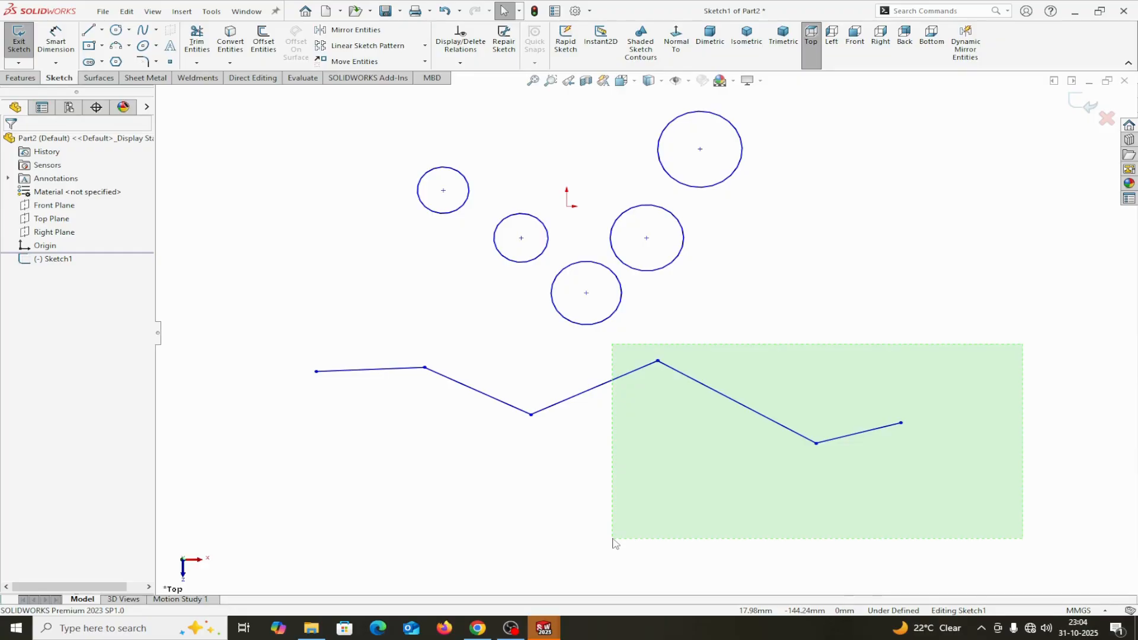
left_click_drag(613, 540, 613, 540)
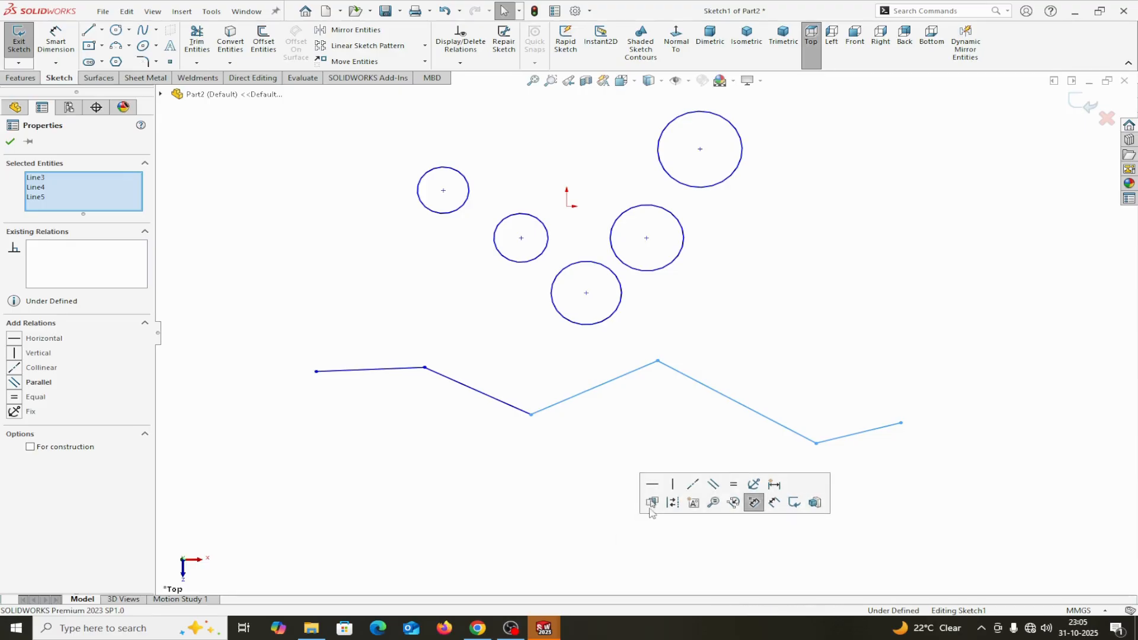
- Clear the line selection and switch the sketch selection mode to Lasso Selection
key("Escape")
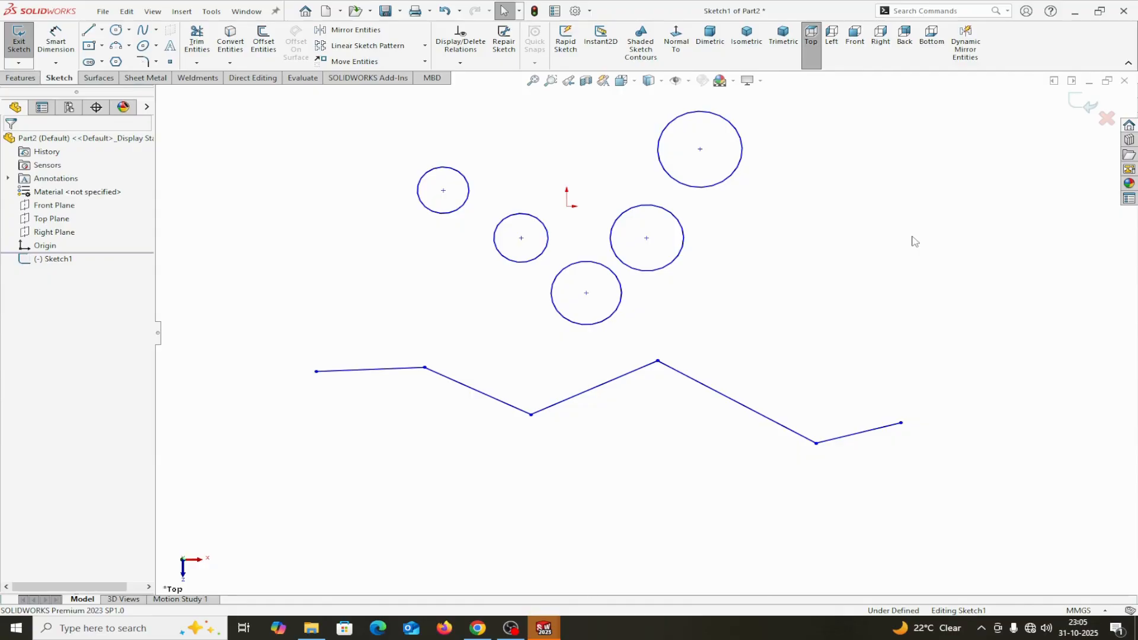
right_click(917, 267)
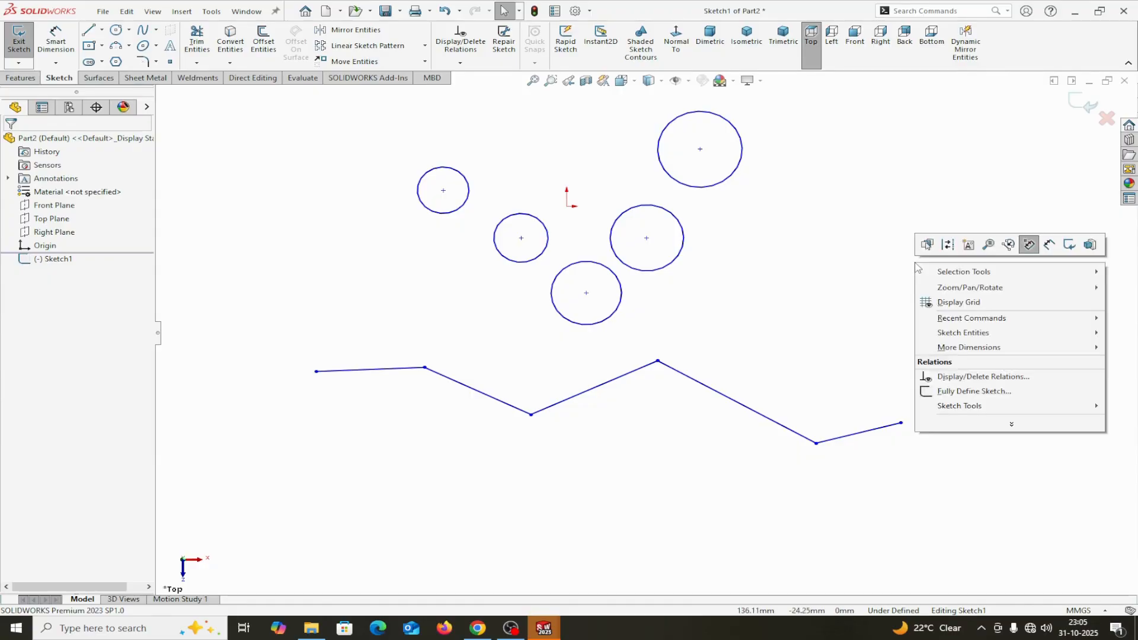
mouse_move(946, 277)
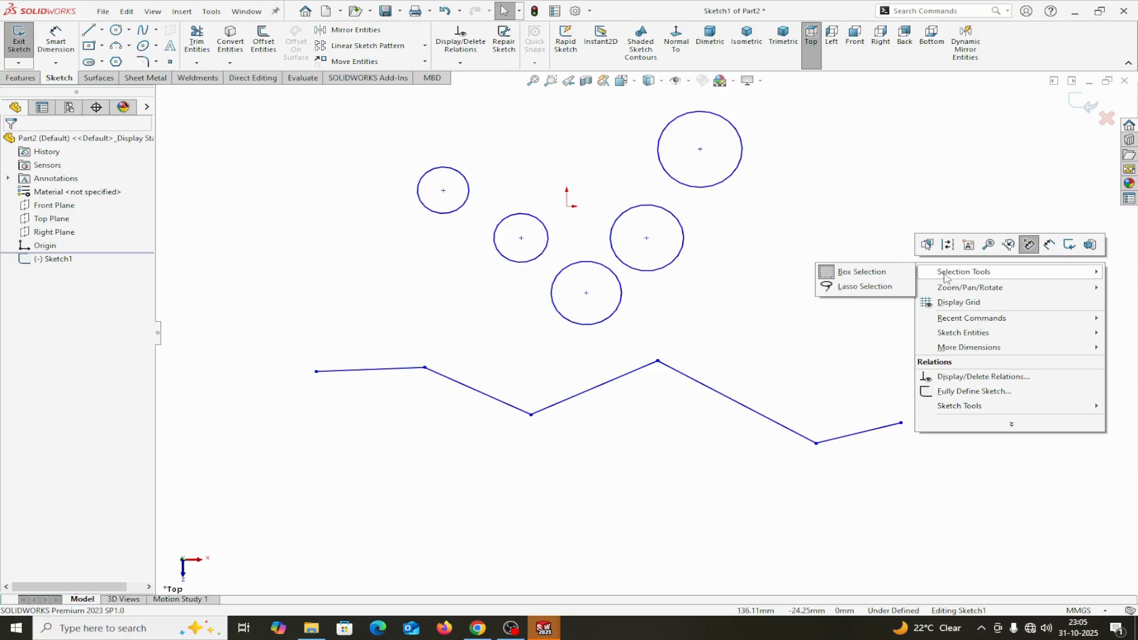
left_click(877, 287)
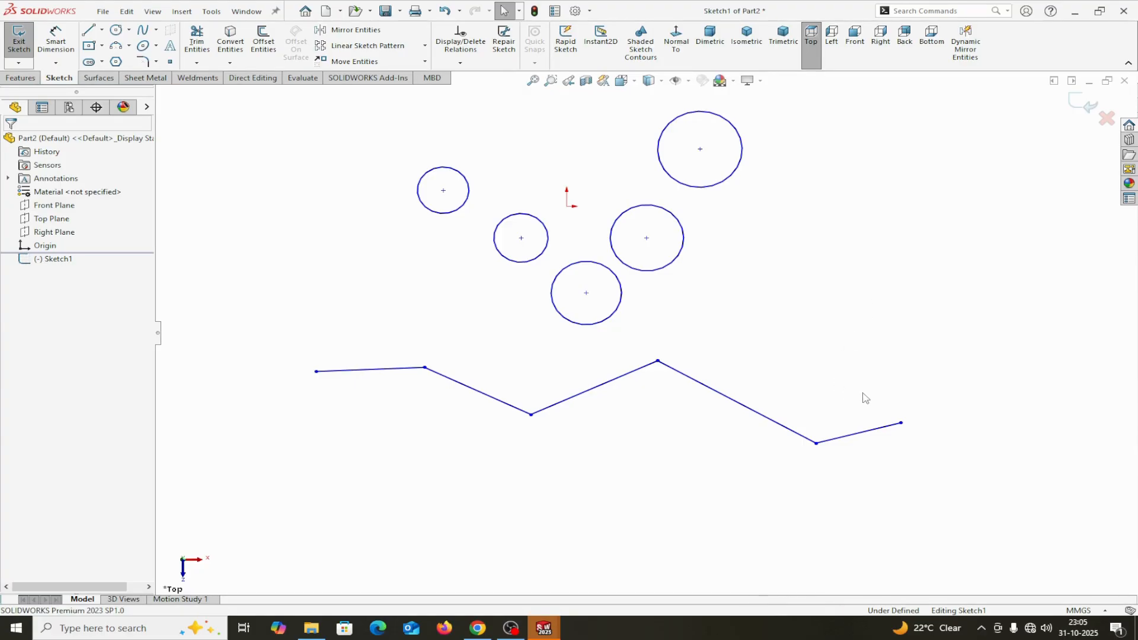
- Select only the last zigzag line with a clockwise lasso that also cuts through the fourth line, and clear the selection
mouse_move(862, 393)
left_mouse_down()
mouse_move(900, 386)
mouse_move(943, 404)
mouse_move(950, 436)
mouse_move(937, 490)
mouse_move(867, 519)
mouse_move(793, 507)
mouse_move(771, 488)
mouse_move(745, 415)
mouse_move(798, 376)
mouse_move(884, 386)
left_mouse_up()
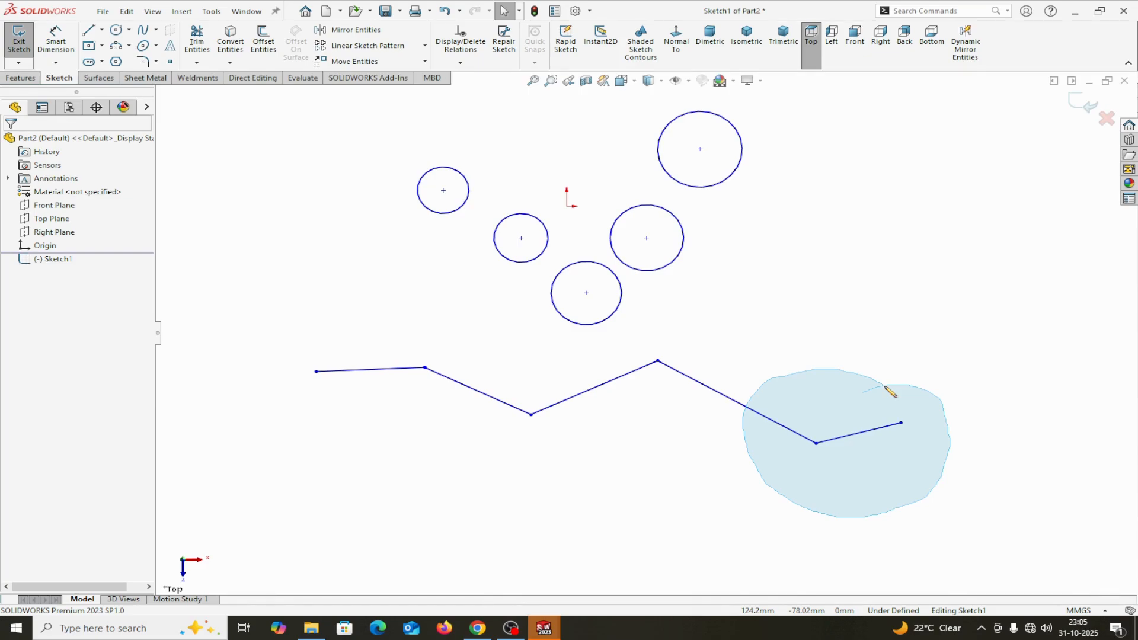
left_click_drag(885, 386, 884, 388)
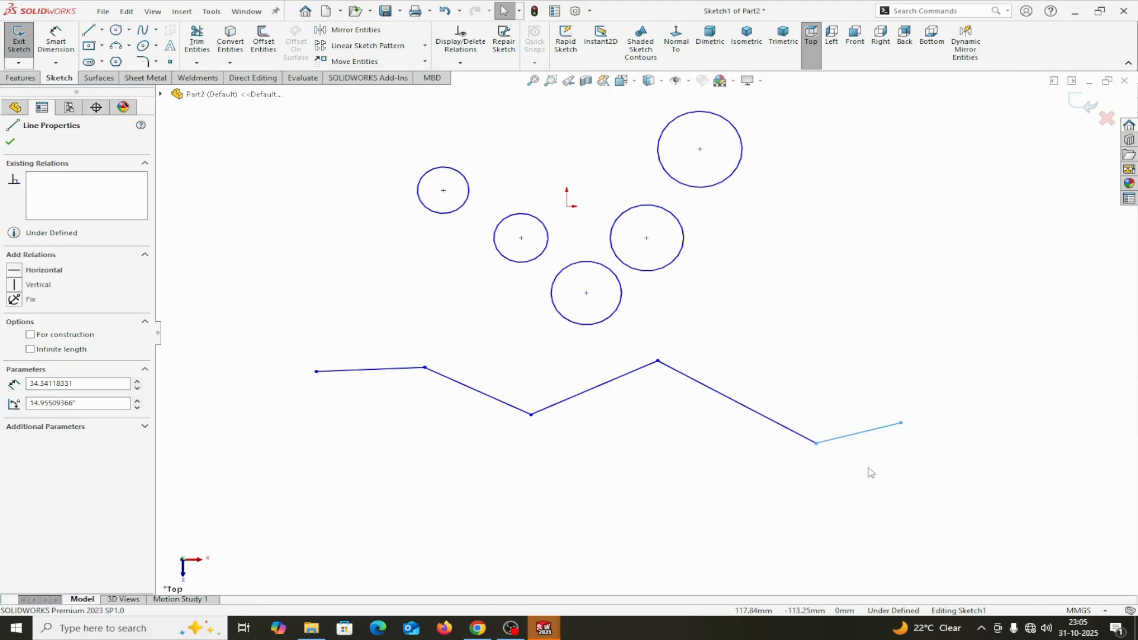
left_click(944, 345)
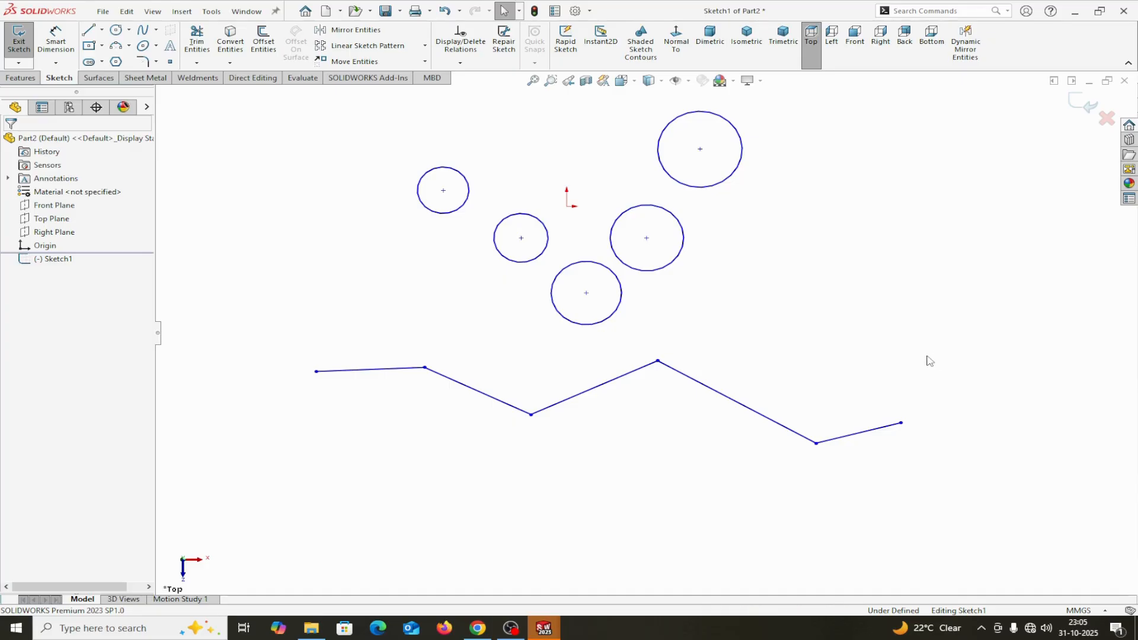
- Select the last two zigzag lines with a counterclockwise lasso cutting through the fourth line, and switch the selection mode back to Box Selection
mouse_move(926, 356)
left_mouse_down()
mouse_move(796, 381)
mouse_move(774, 405)
mouse_move(758, 443)
mouse_move(763, 501)
mouse_move(800, 538)
mouse_move(935, 547)
mouse_move(997, 506)
mouse_move(1037, 435)
mouse_move(1030, 388)
mouse_move(950, 362)
left_mouse_up()
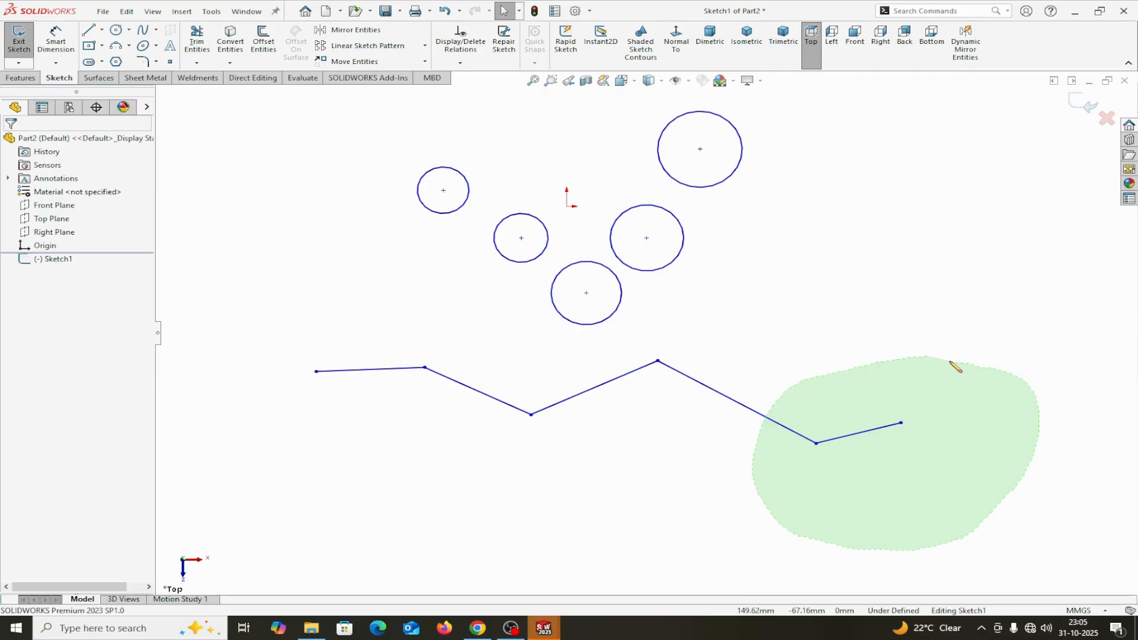
left_click_drag(950, 362, 948, 363)
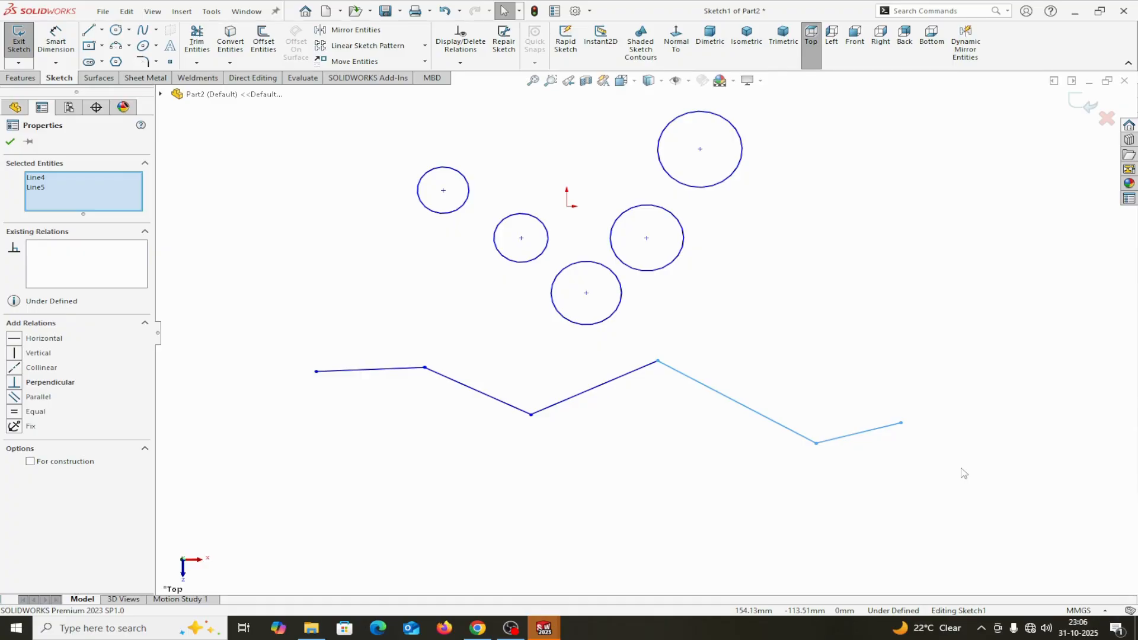
right_click(807, 336)
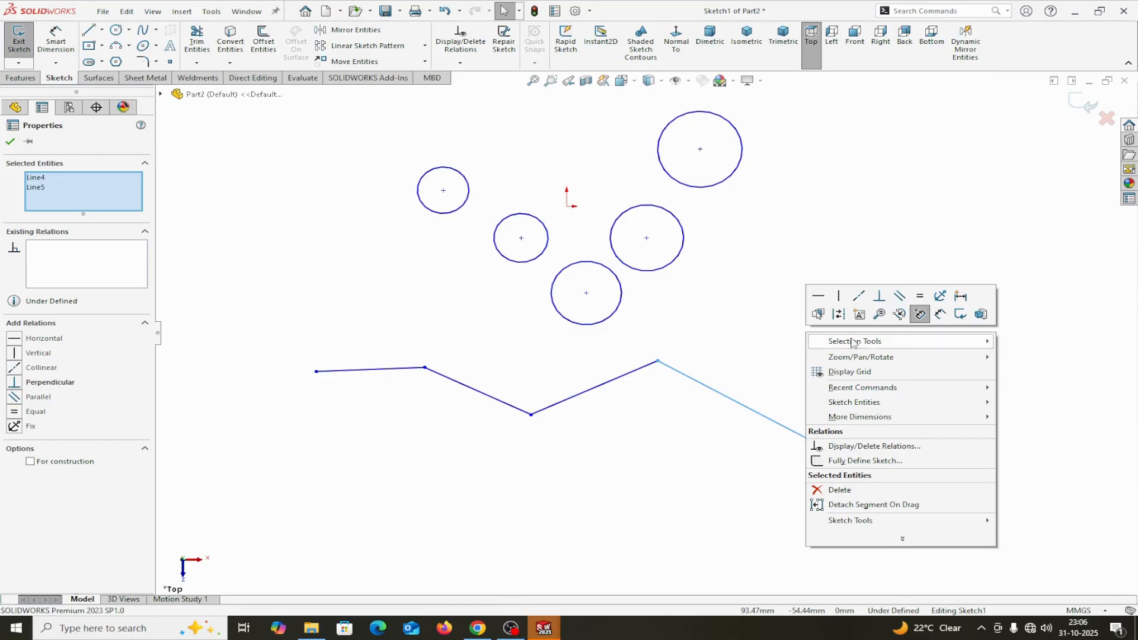
mouse_move(853, 343)
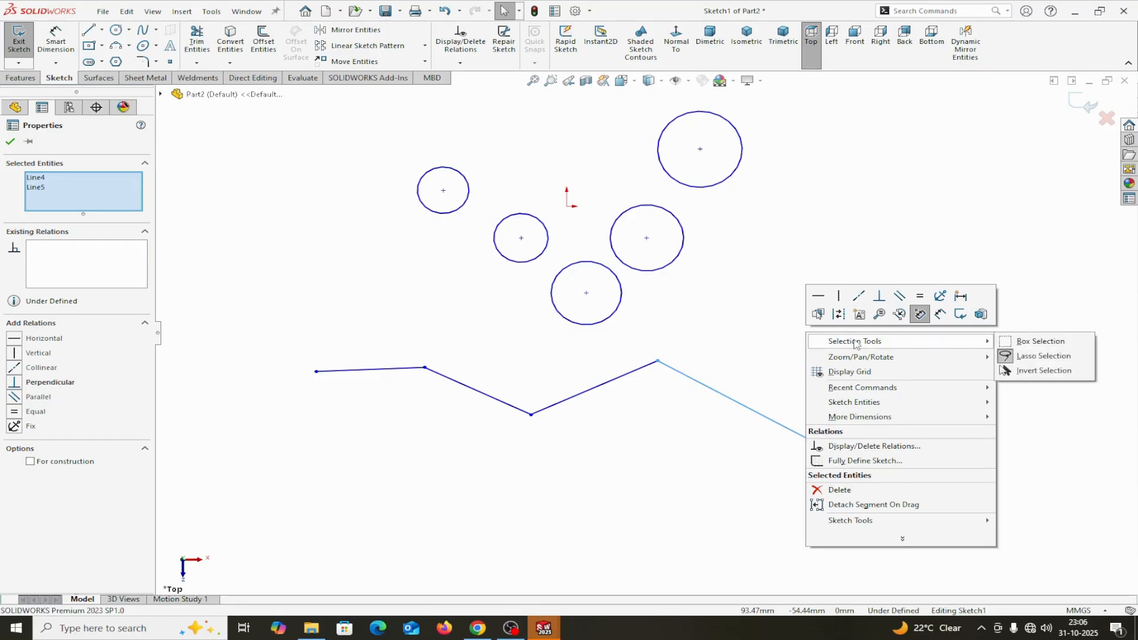
left_click(1024, 343)
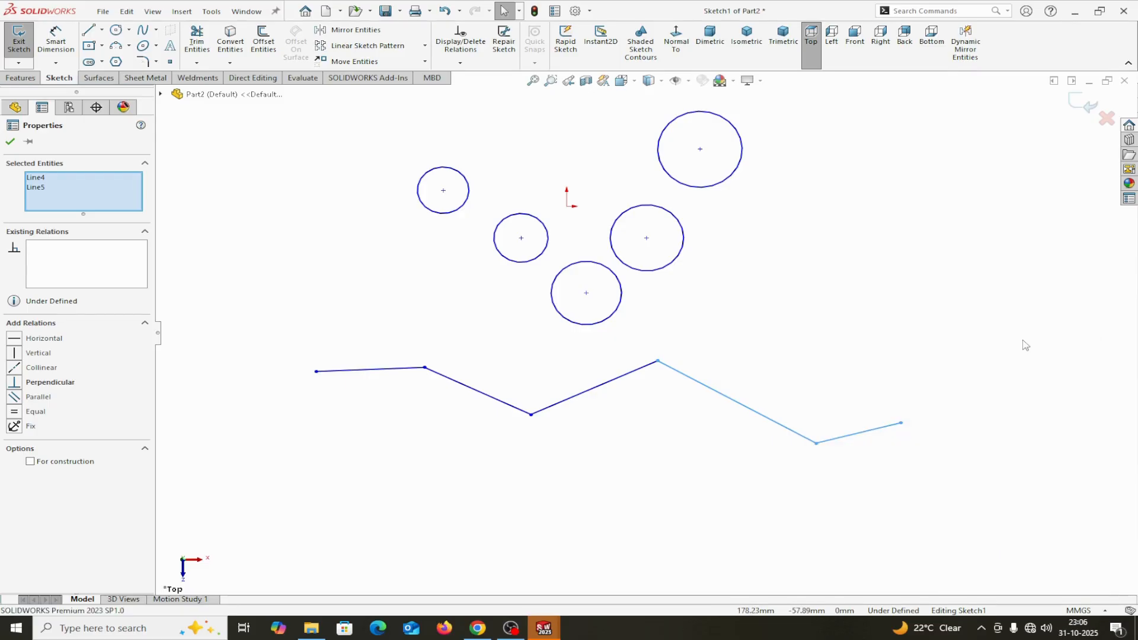